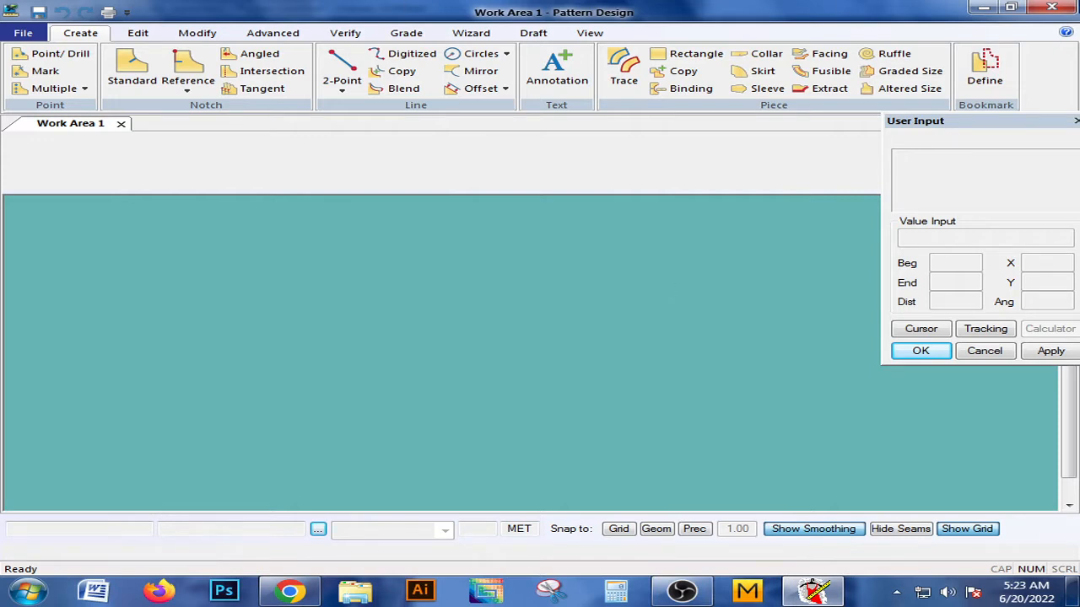
{"action": "left_click", "coordinate": [143, 34]}
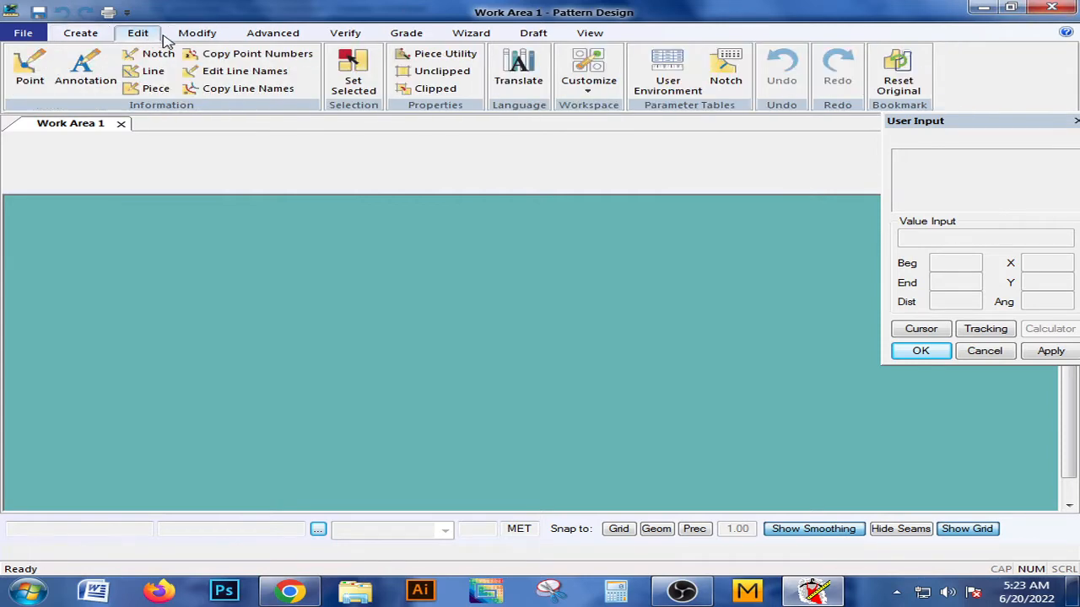
{"action": "left_click", "coordinate": [23, 34]}
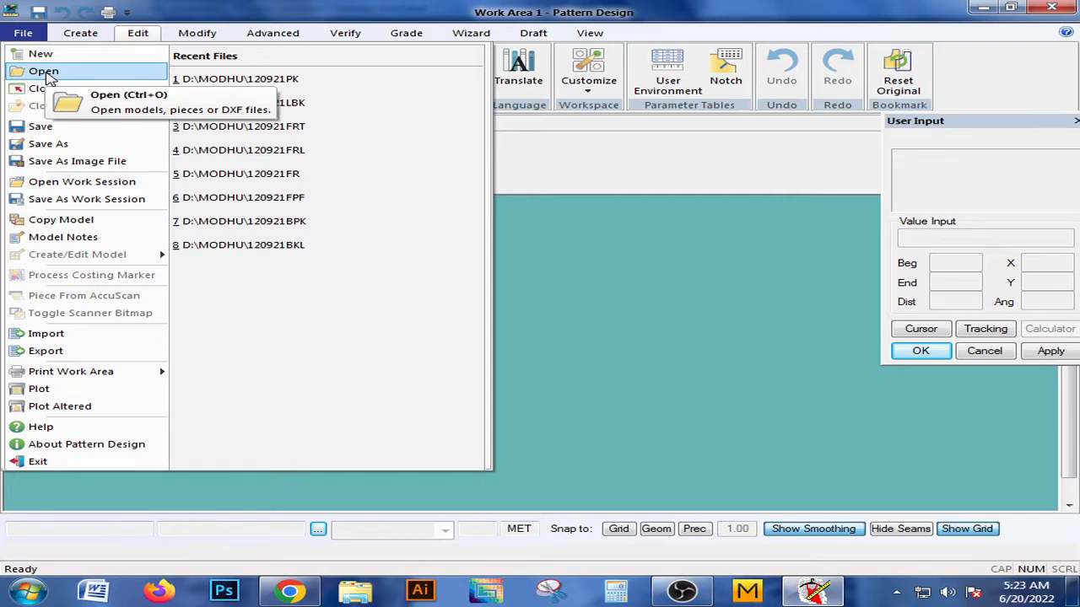
{"action": "left_click", "coordinate": [46, 74]}
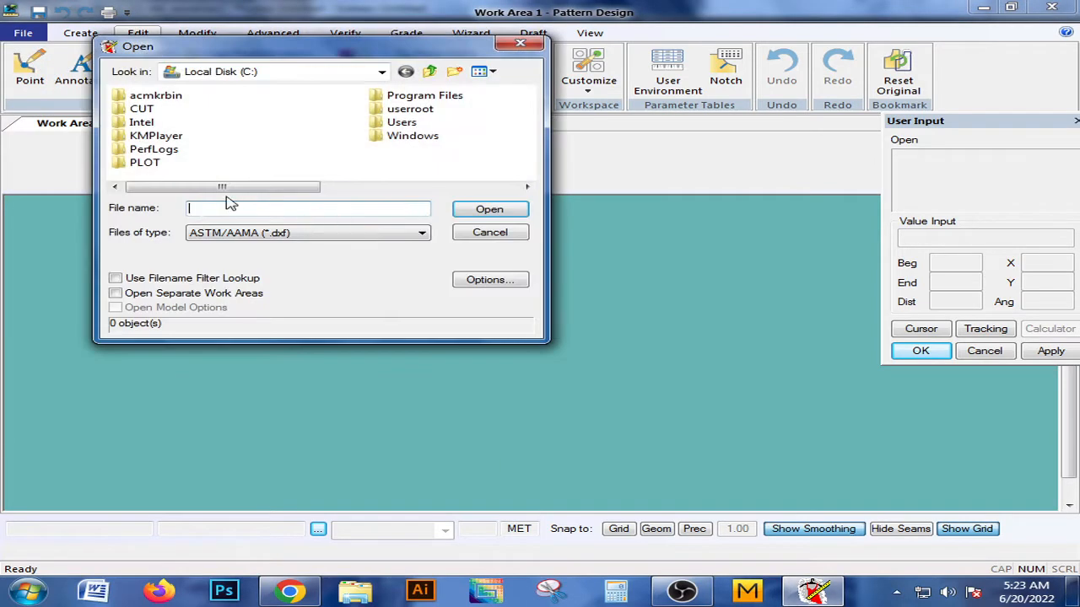
{"action": "left_click", "coordinate": [221, 73]}
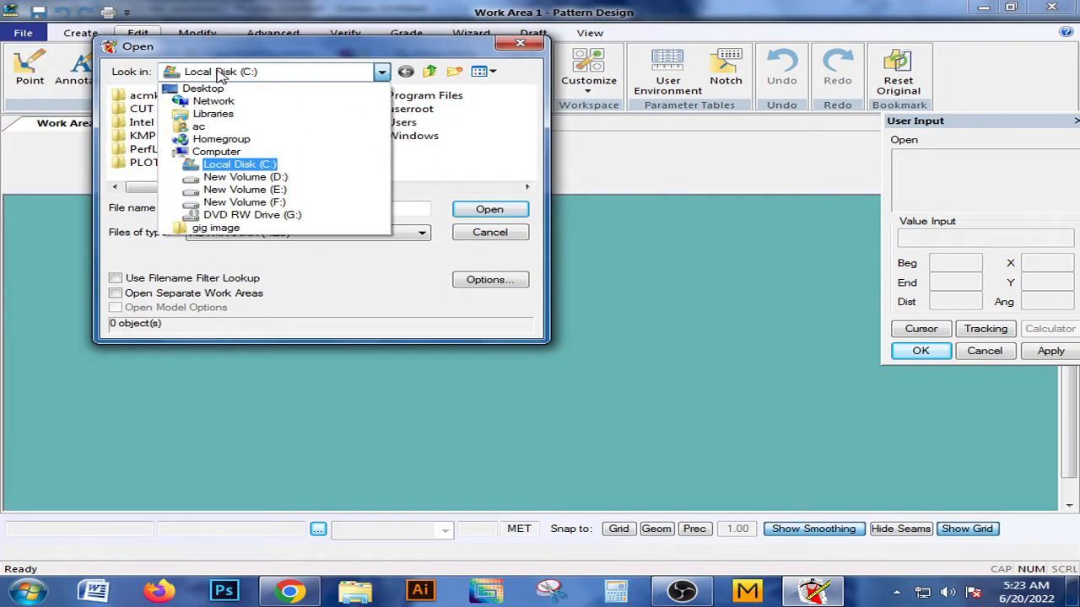
{"action": "left_click", "coordinate": [221, 75]}
{"action": "left_click", "coordinate": [221, 74]}
{"action": "left_click", "coordinate": [224, 76]}
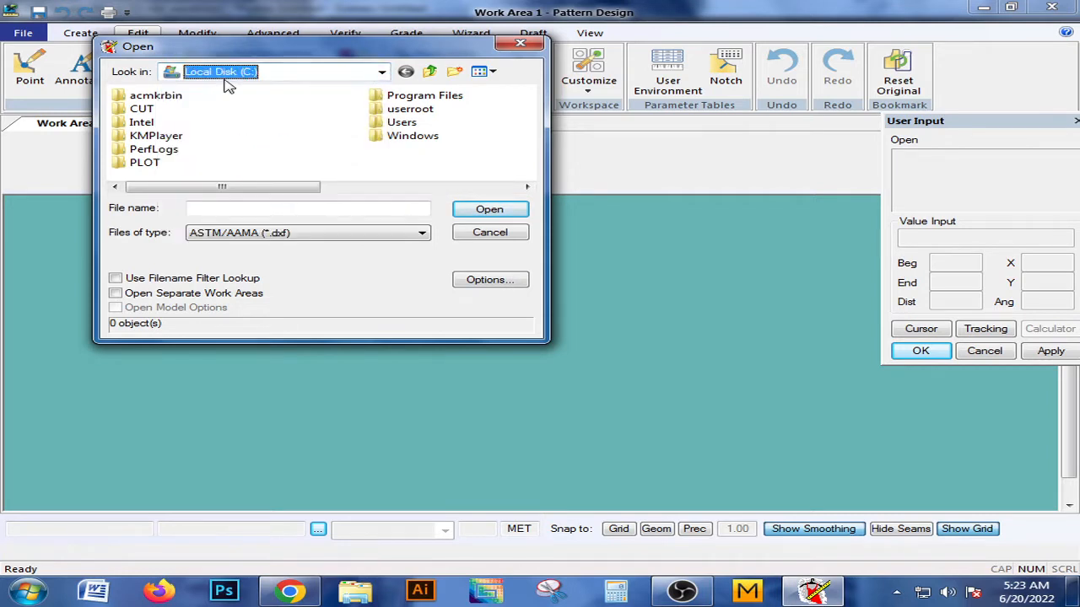
{"action": "left_click", "coordinate": [258, 233]}
{"action": "left_click", "coordinate": [249, 238]}
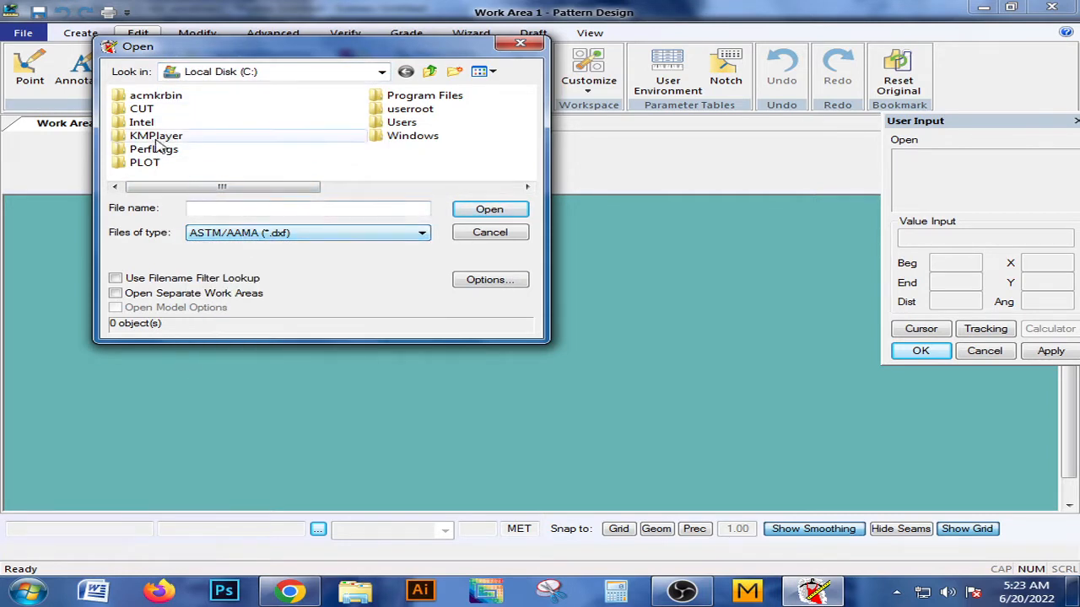
{"action": "left_click", "coordinate": [211, 73]}
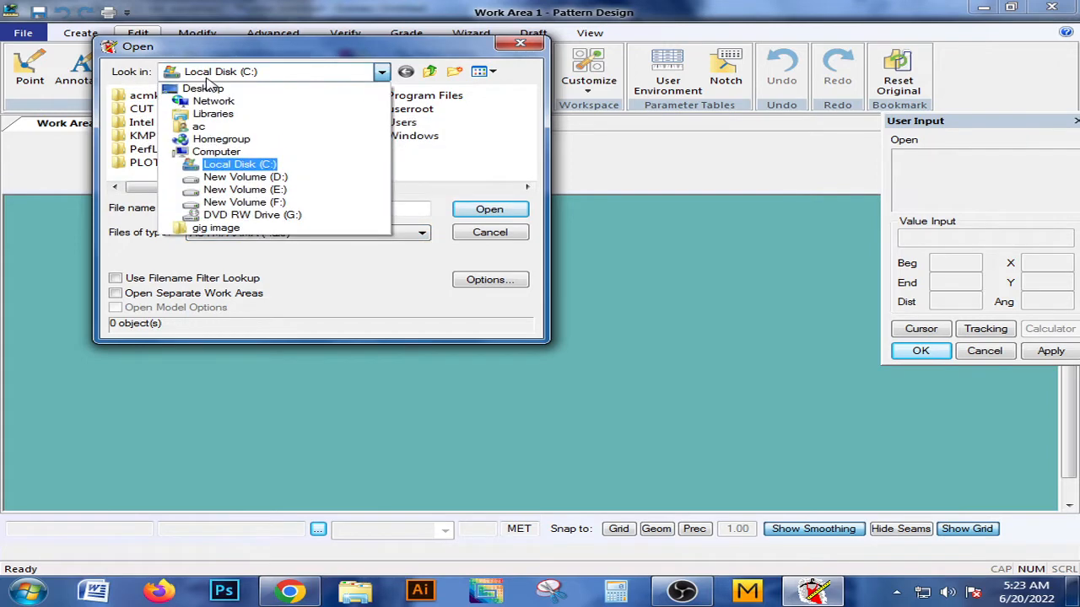
{"action": "left_click", "coordinate": [239, 164]}
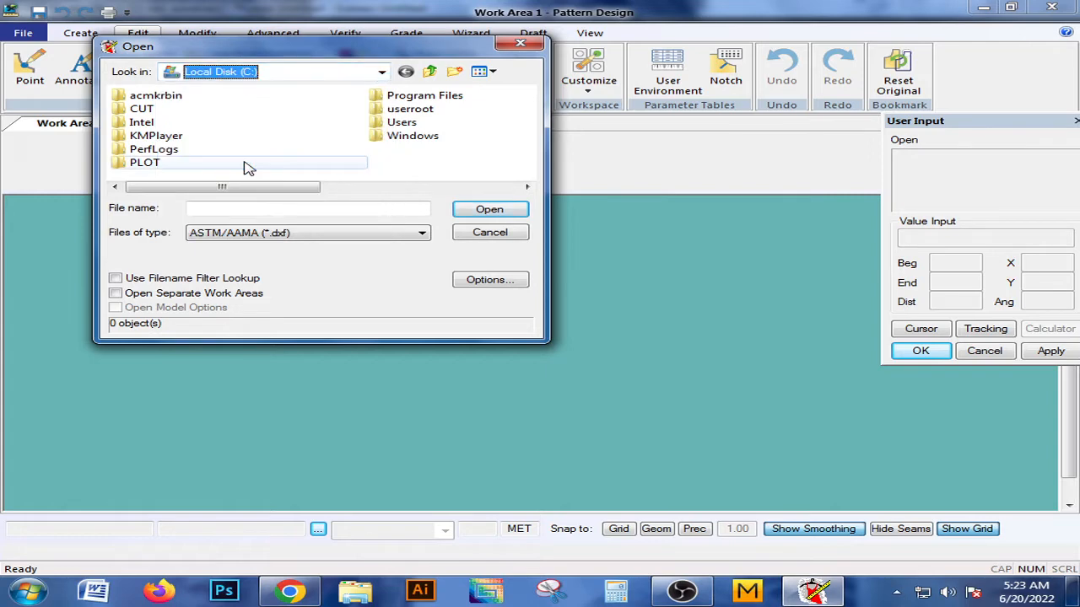
{"action": "left_click", "coordinate": [245, 71]}
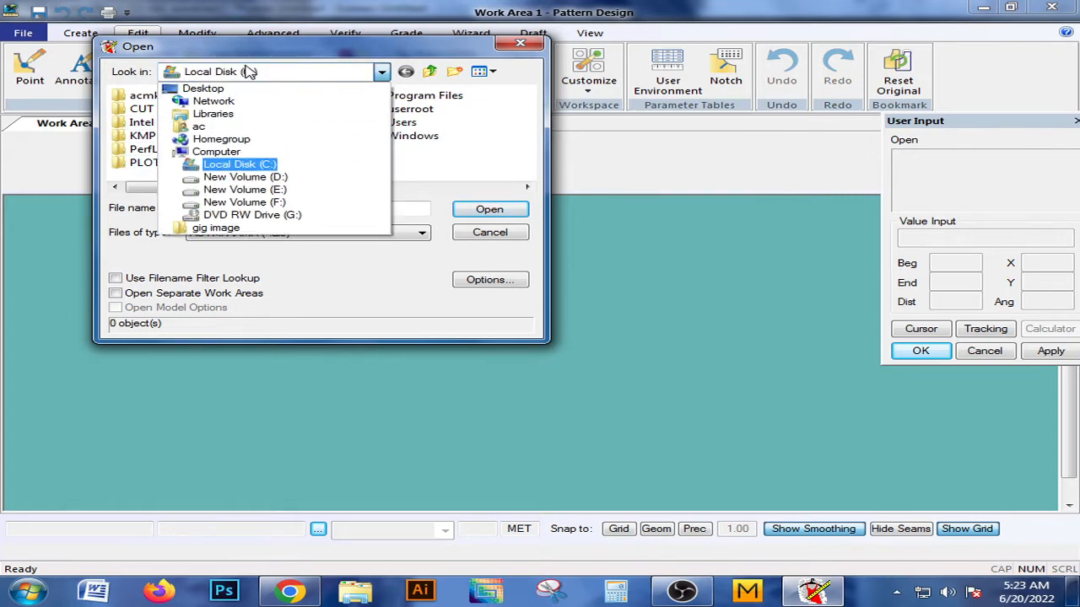
{"action": "left_click", "coordinate": [501, 239]}
{"action": "left_click", "coordinate": [502, 237]}
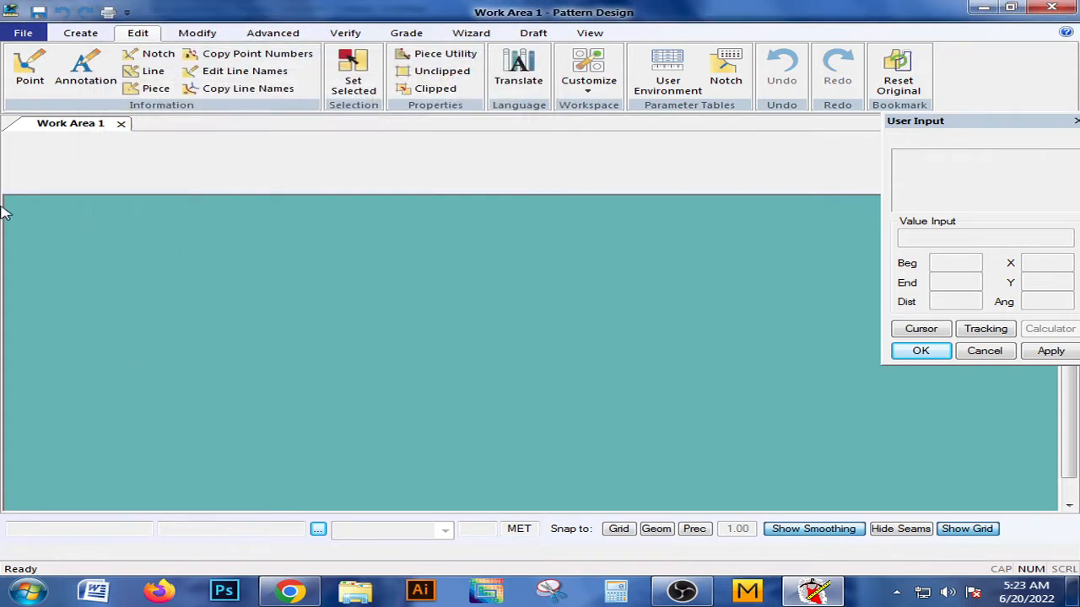
Create a rectangular piece with the Rectangle tool by picking two opposite corners in the empty work area.
{"action": "left_click", "coordinate": [80, 33]}
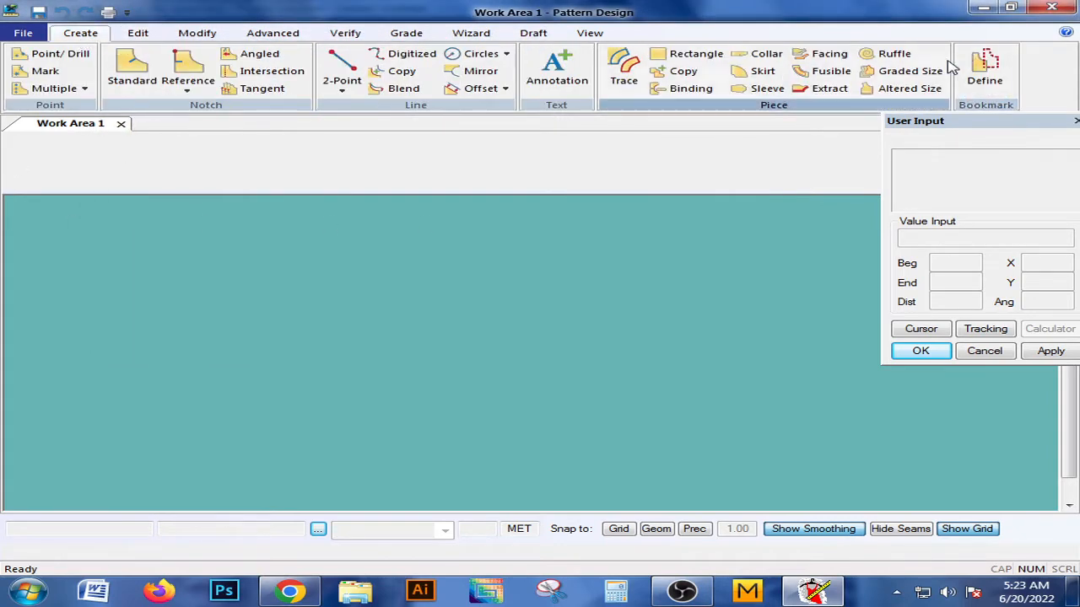
{"action": "left_click", "coordinate": [686, 56]}
{"action": "left_click", "coordinate": [260, 290]}
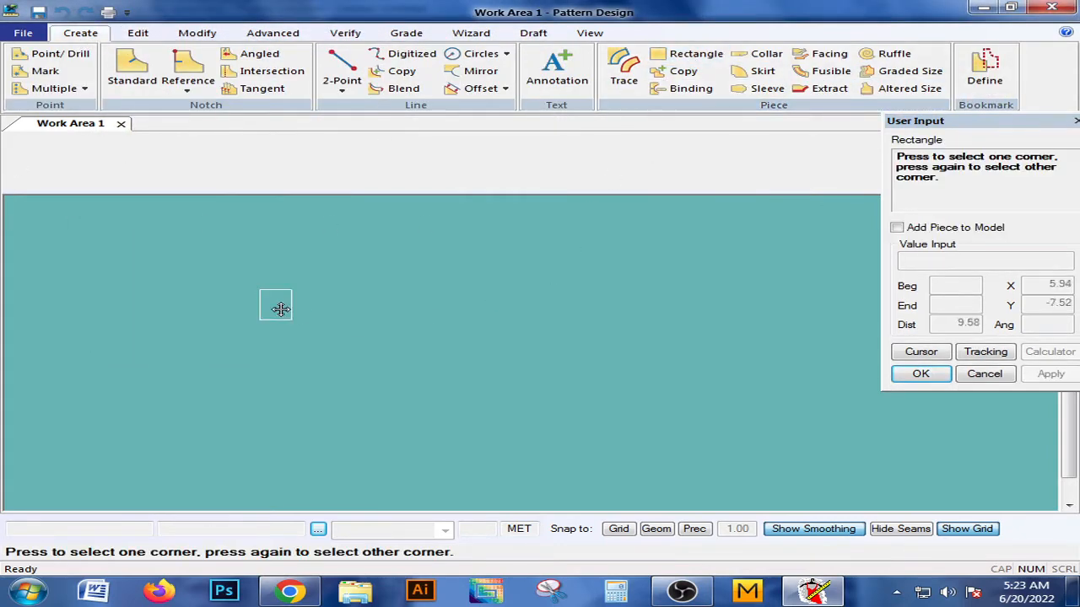
{"action": "left_click", "coordinate": [660, 440]}
{"action": "right_click", "coordinate": [567, 356]}
{"action": "left_click", "coordinate": [567, 357]}
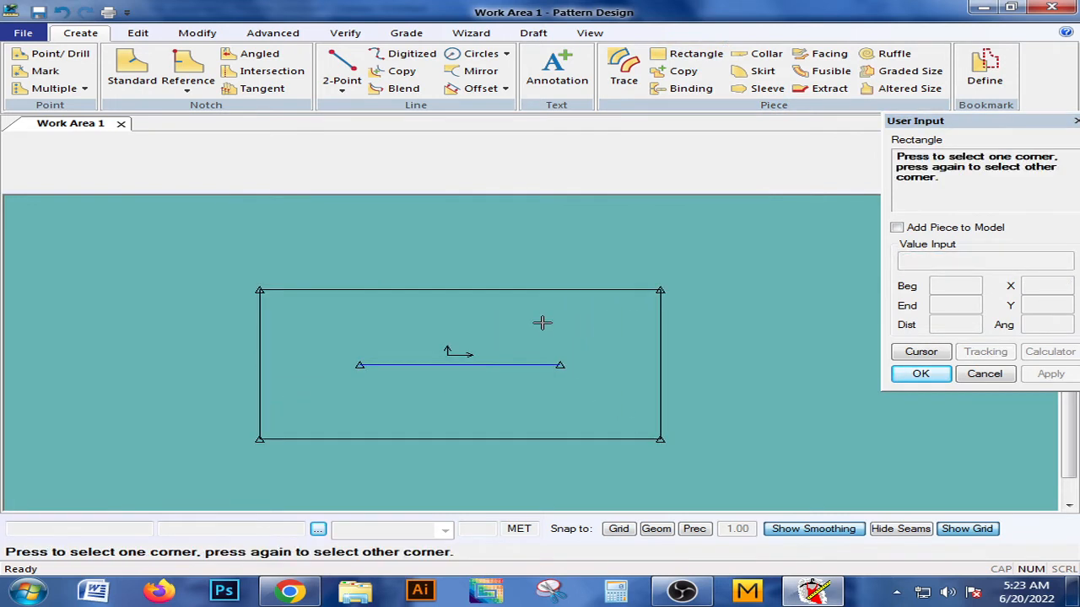
{"action": "right_click", "coordinate": [543, 324]}
{"action": "left_click", "coordinate": [542, 325]}
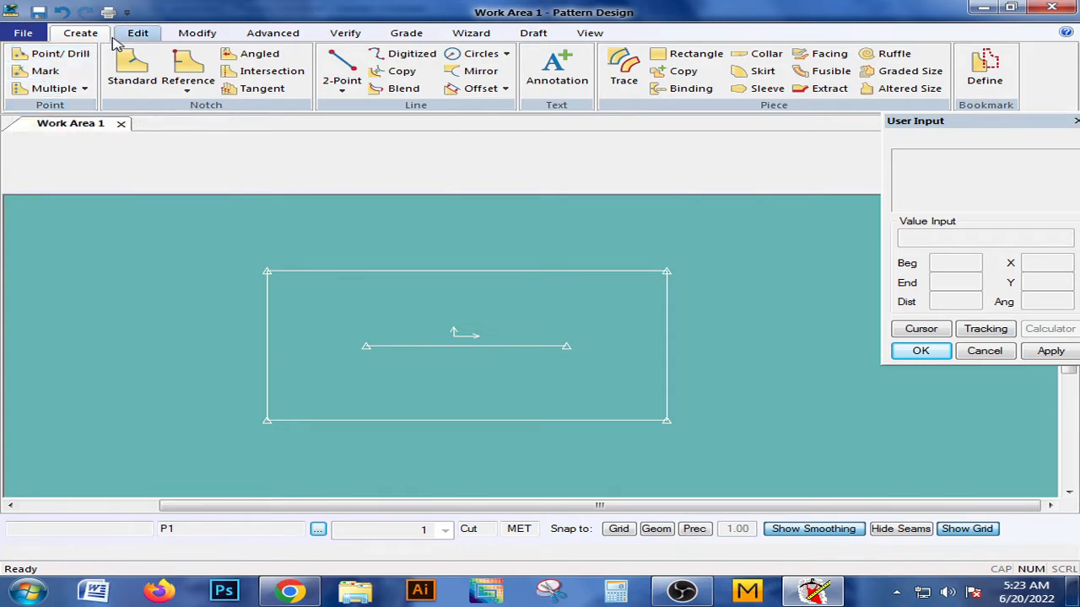
Examine the piece, line and point fields in the Tracking Information dialog of Edit Point Info and close it.
{"action": "left_click", "coordinate": [133, 36]}
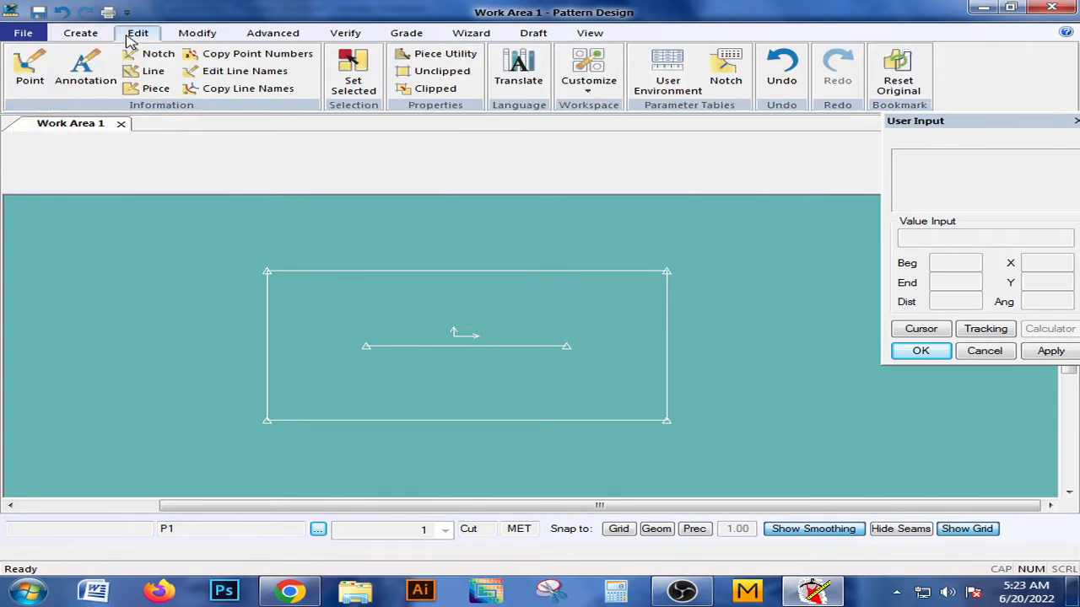
{"action": "left_click", "coordinate": [24, 74]}
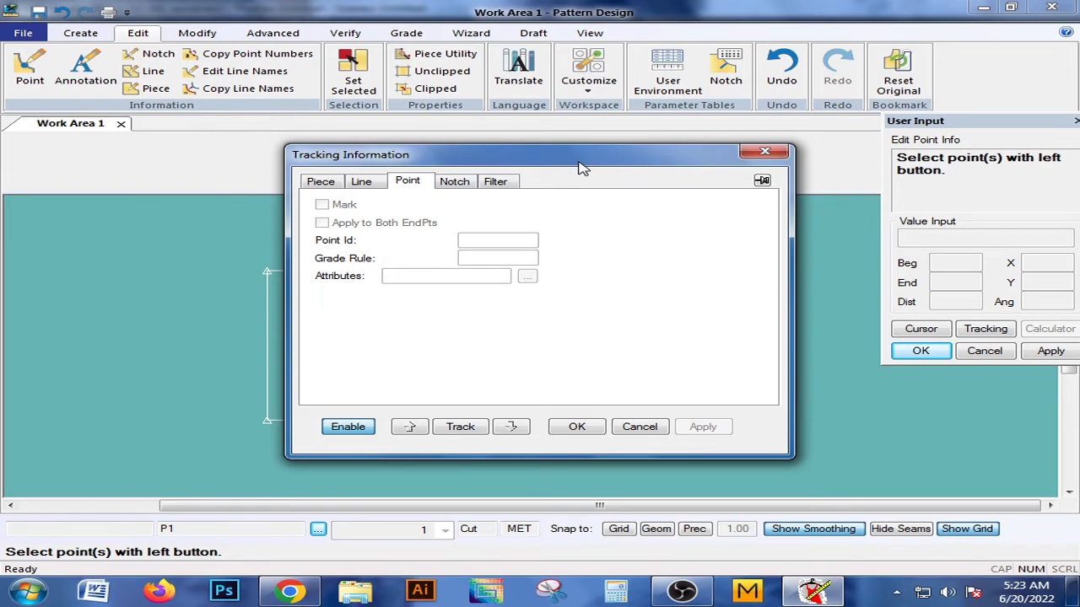
{"action": "left_click_drag", "start_coordinate": [580, 168], "coordinate": [896, 96]}
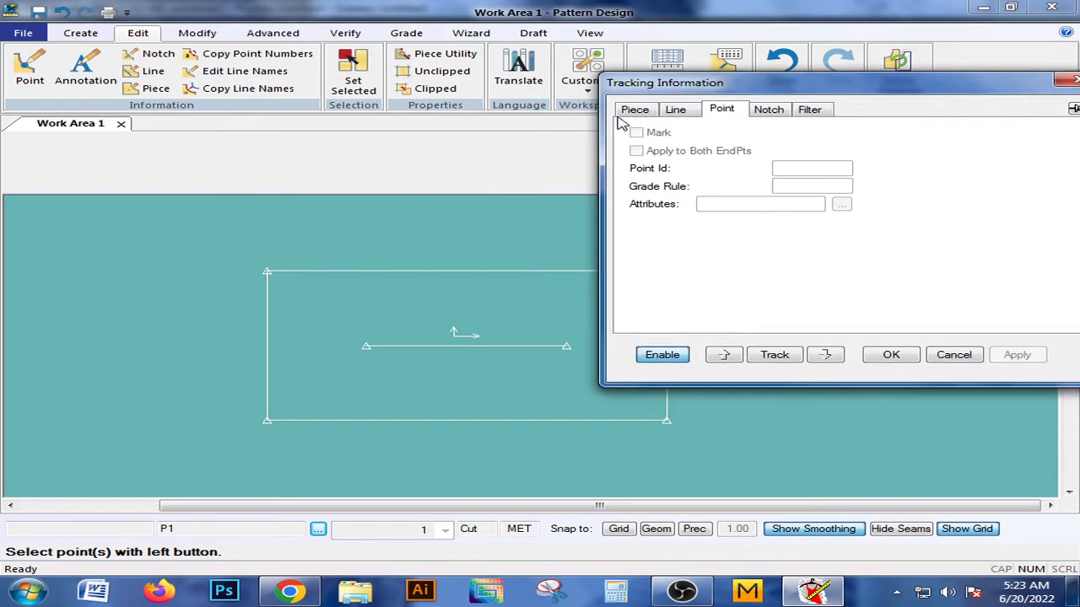
{"action": "left_click", "coordinate": [635, 110]}
{"action": "left_click", "coordinate": [673, 111]}
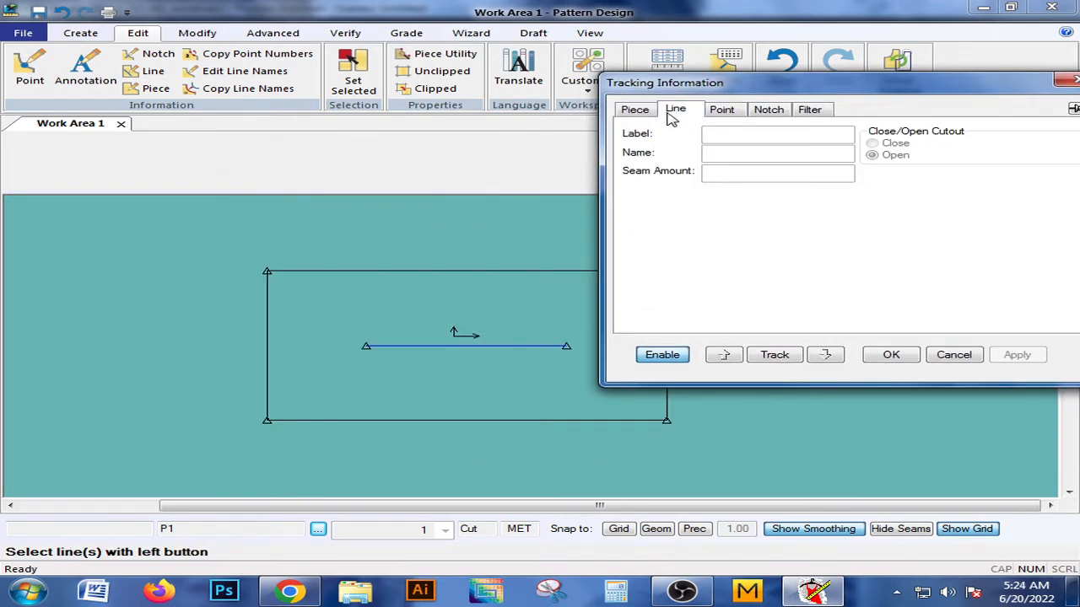
{"action": "left_click", "coordinate": [726, 112]}
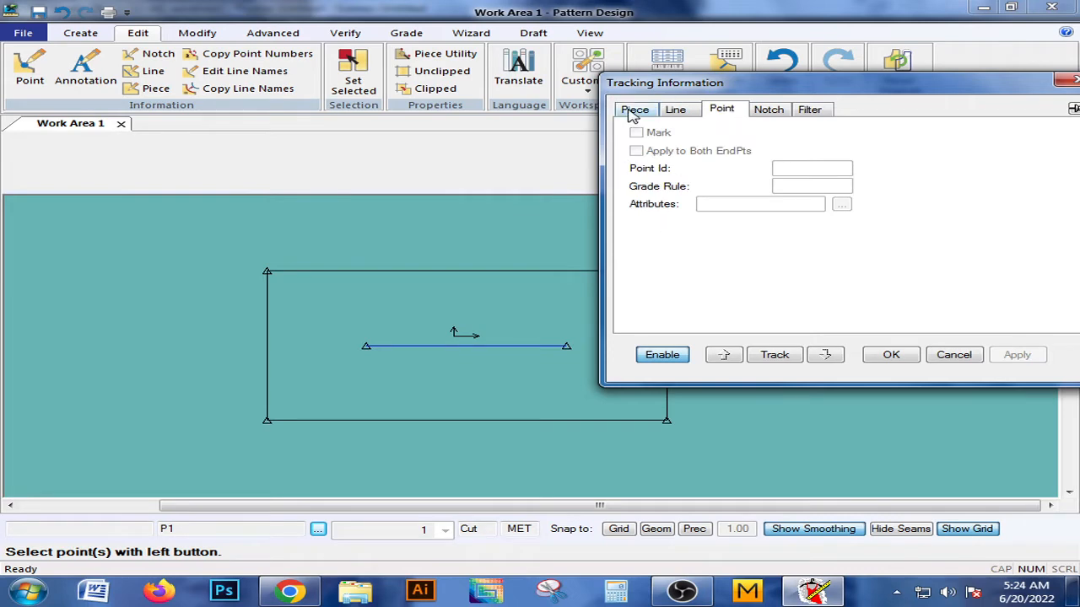
{"action": "left_click", "coordinate": [633, 115]}
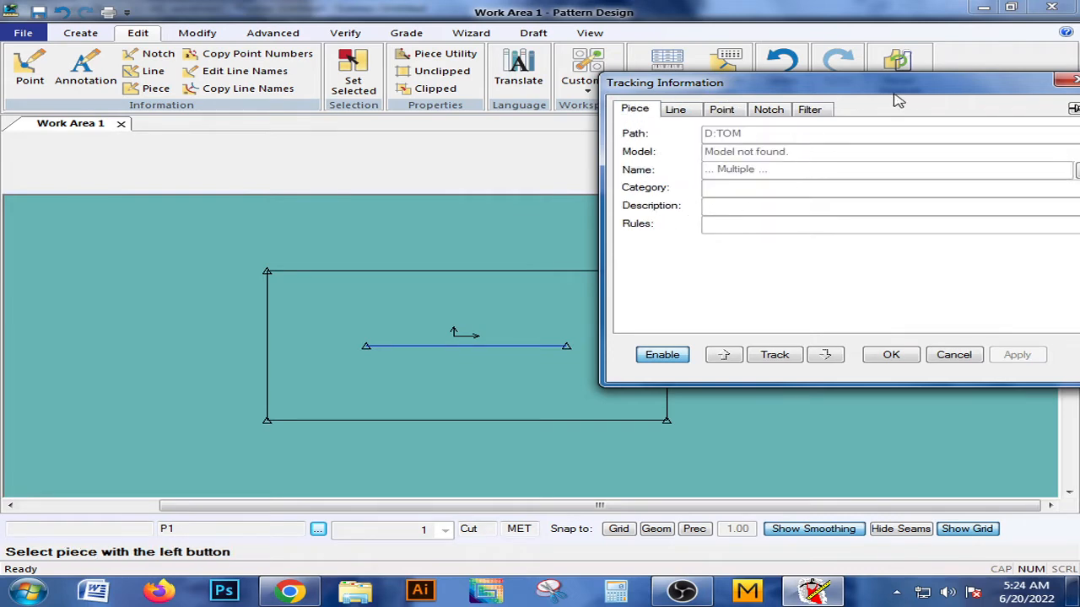
{"action": "left_click_drag", "start_coordinate": [896, 87], "coordinate": [787, 127]}
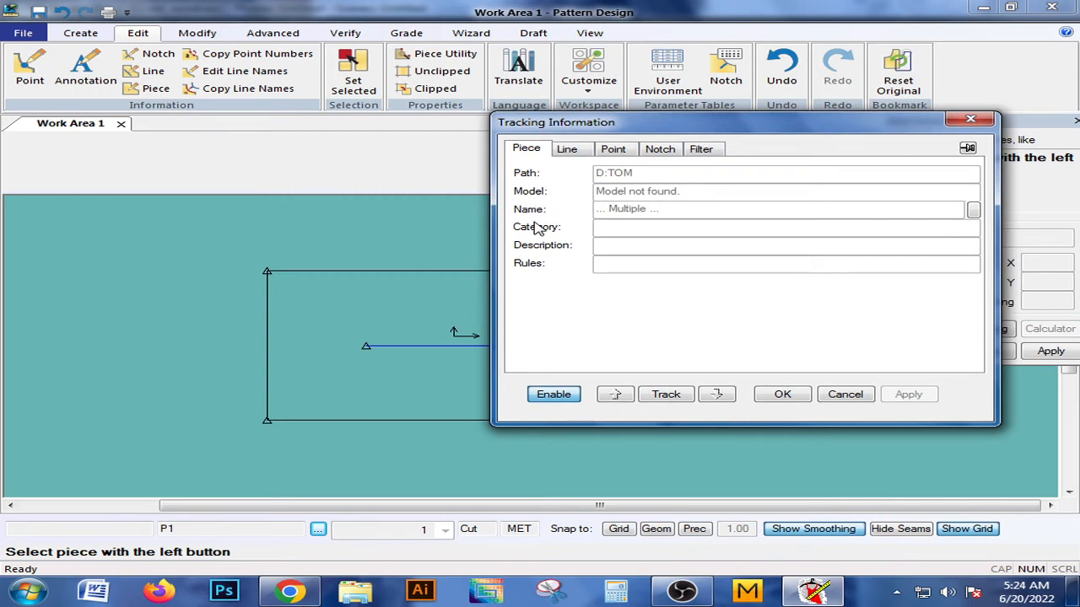
{"action": "left_click", "coordinate": [970, 122]}
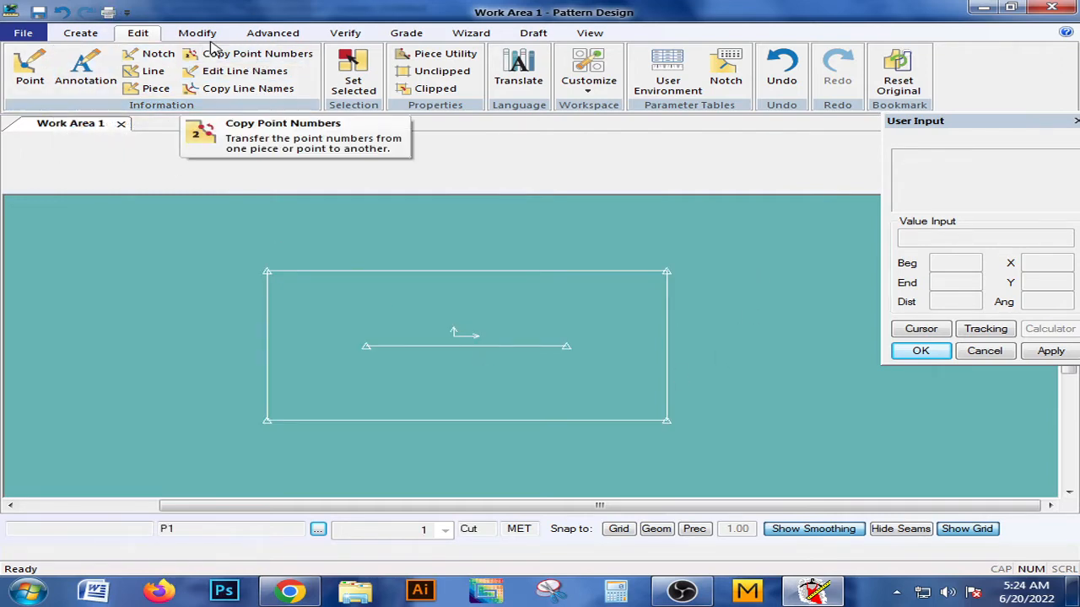
Add the text annotation "size set" near the middle of the rectangular piece, on its grain line.
{"action": "left_click", "coordinate": [88, 36]}
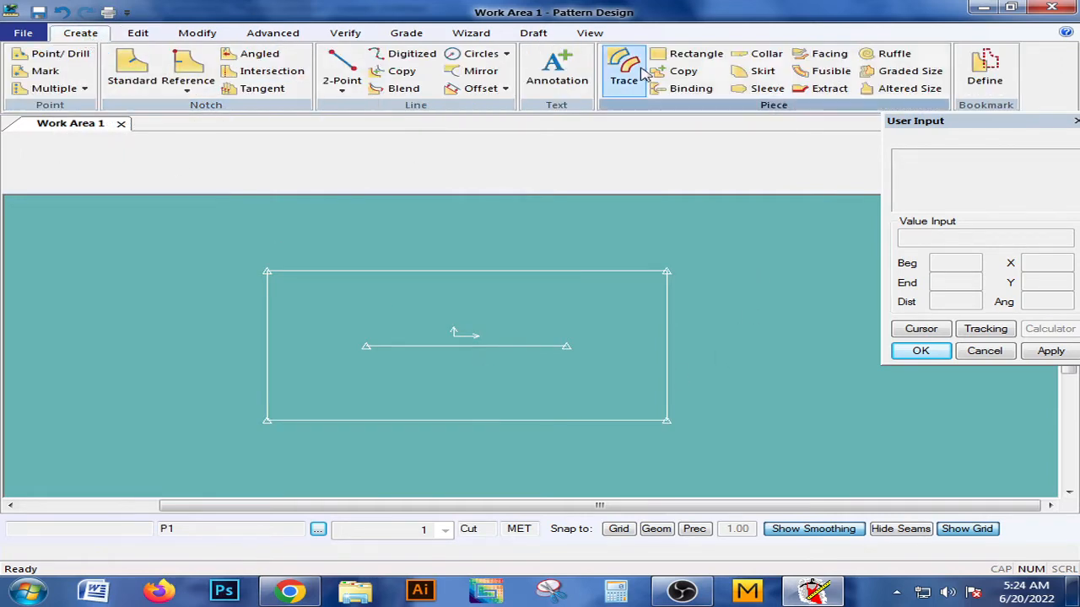
{"action": "left_click", "coordinate": [564, 75]}
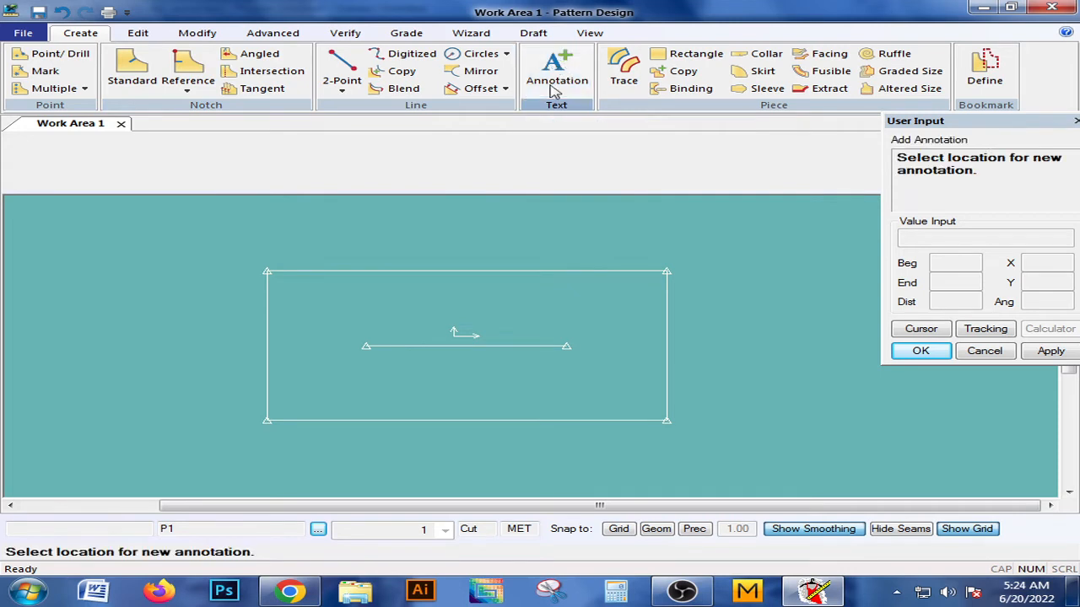
{"action": "left_click", "coordinate": [447, 350]}
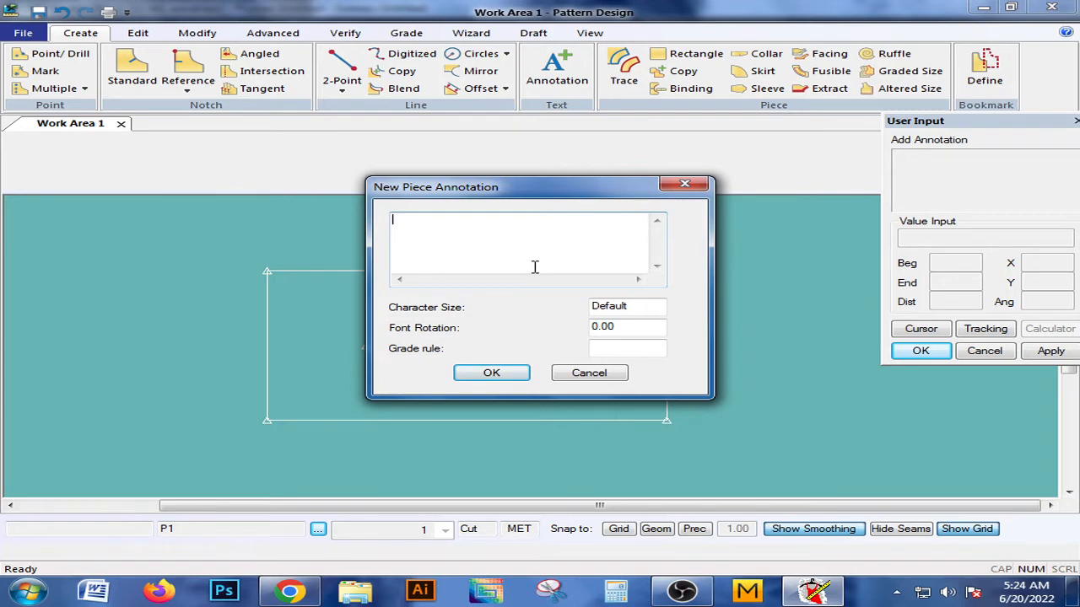
{"action": "type", "text": "size set"}
{"action": "left_click", "coordinate": [490, 373]}
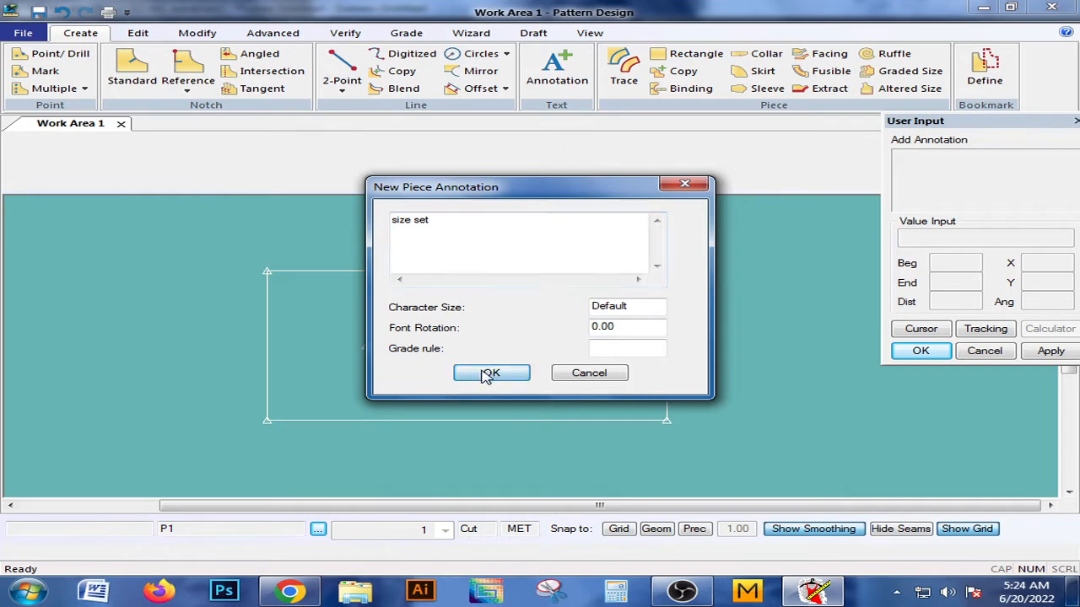
{"action": "right_click", "coordinate": [504, 268]}
{"action": "left_click", "coordinate": [501, 267]}
Change the text of the piece's "size set" annotation to "bulk" with Edit Annotation.
{"action": "scroll", "coordinate": [540, 334], "scroll_direction": "up", "scroll_amount": 3}
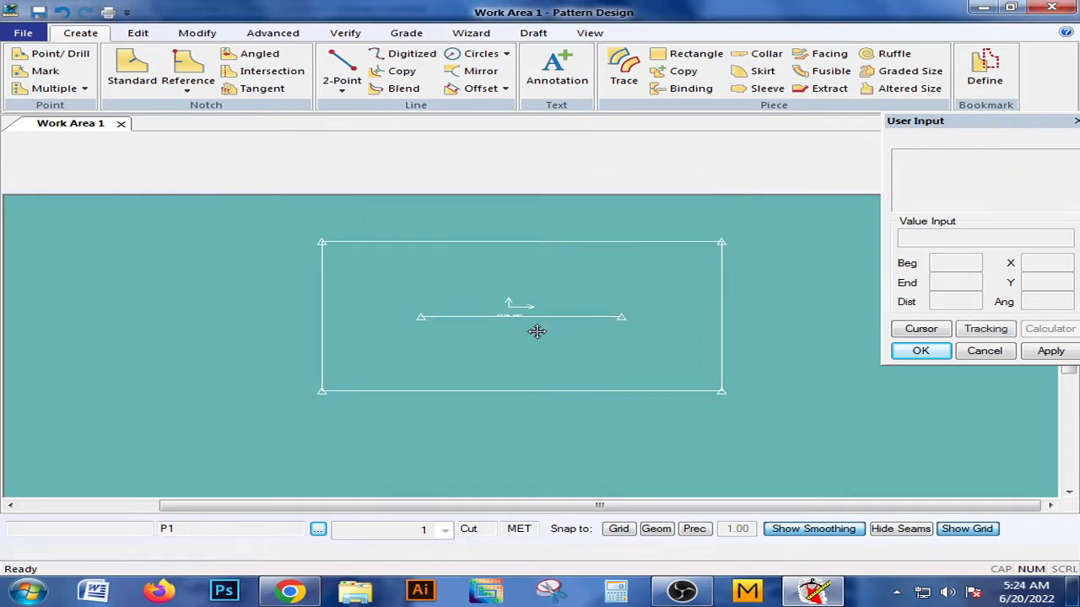
{"action": "middle_click_drag", "start_coordinate": [557, 338], "coordinate": [631, 410]}
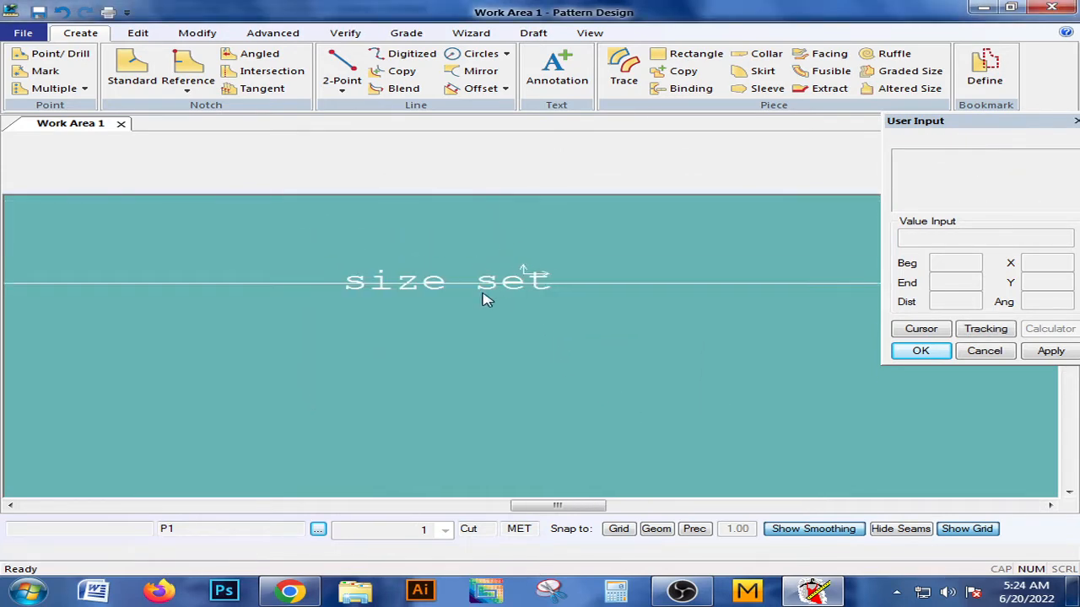
{"action": "scroll", "coordinate": [482, 296], "scroll_direction": "down", "scroll_amount": 2}
{"action": "middle_click_drag", "start_coordinate": [485, 293], "coordinate": [504, 284]}
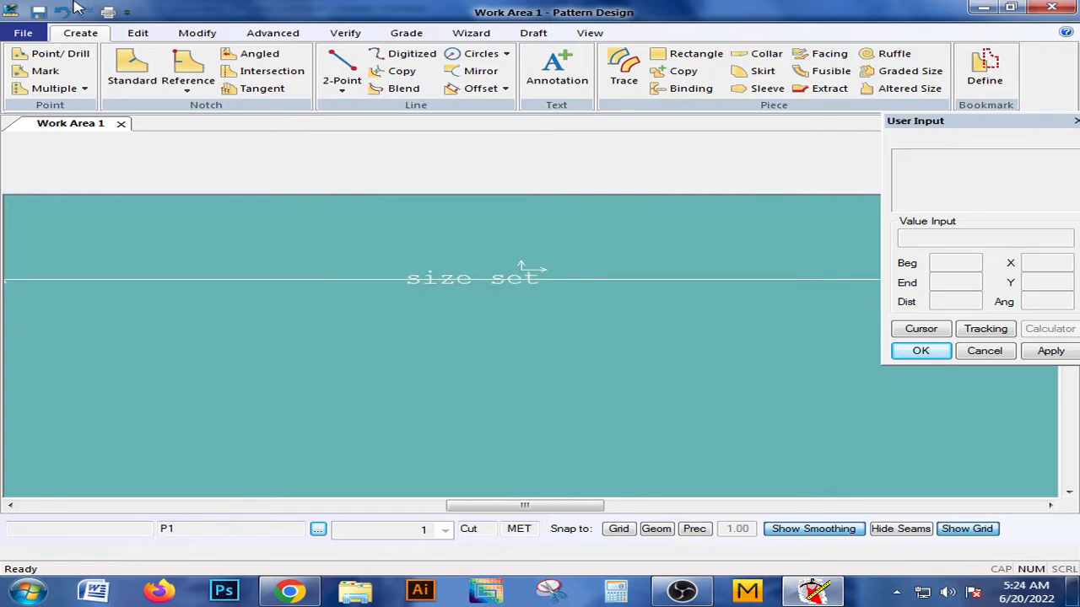
{"action": "left_click", "coordinate": [137, 32]}
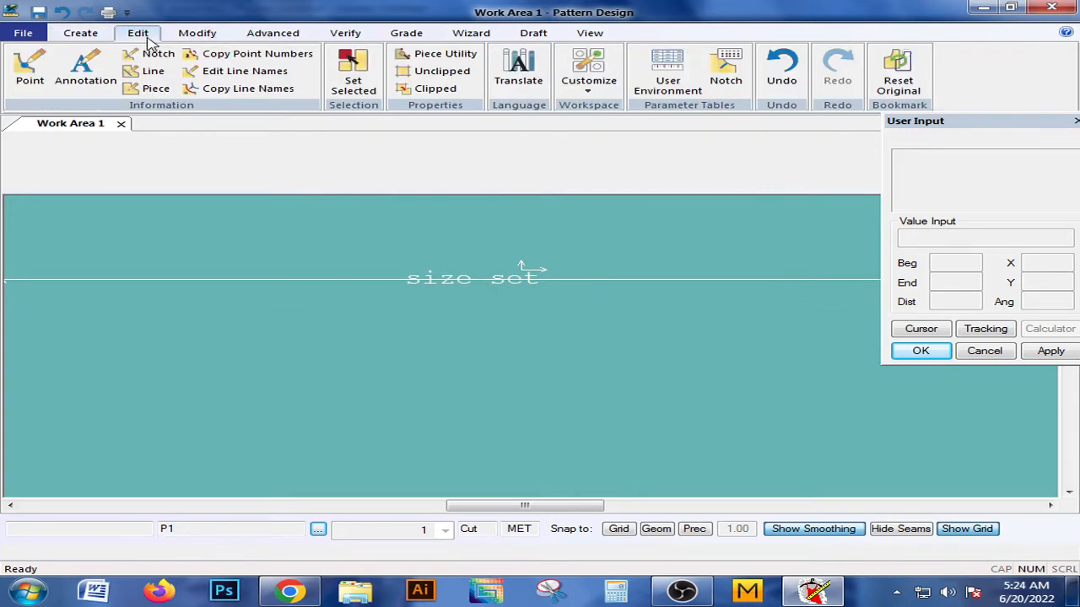
{"action": "left_click", "coordinate": [91, 85]}
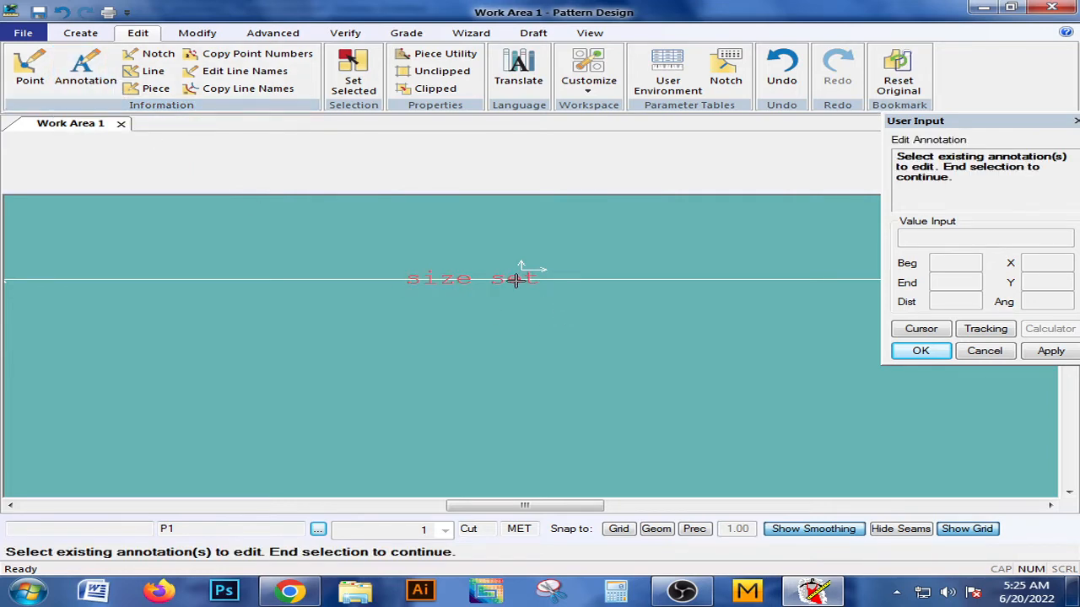
{"action": "left_click", "coordinate": [514, 280]}
{"action": "right_click", "coordinate": [514, 280]}
{"action": "left_click", "coordinate": [519, 284]}
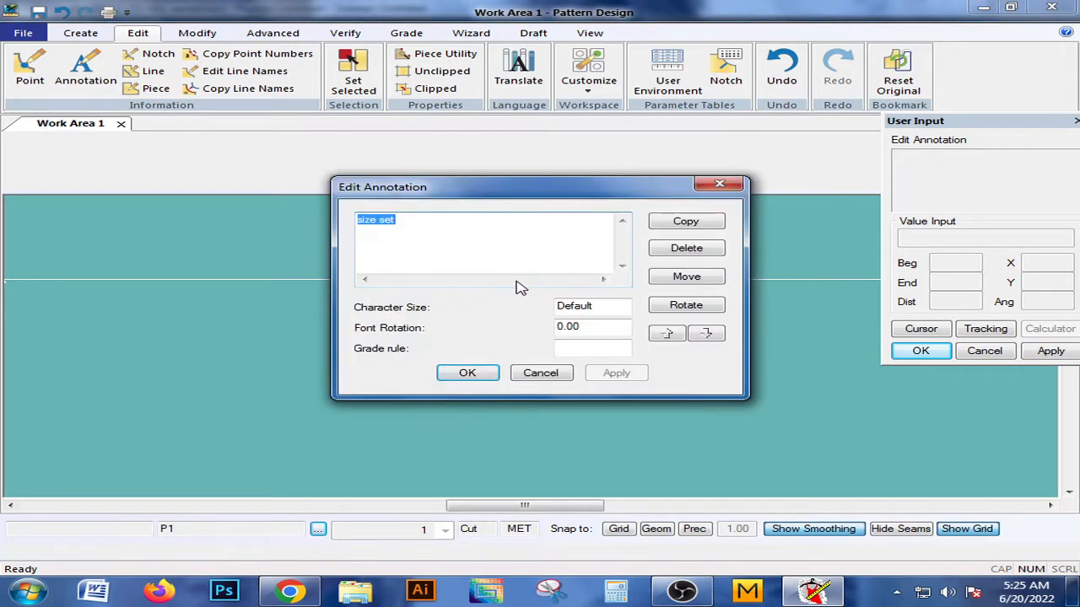
{"action": "mouse_move", "coordinate": [574, 194]}
{"action": "left_mouse_down"}
{"action": "mouse_move", "coordinate": [732, 291]}
{"action": "mouse_move", "coordinate": [732, 23]}
{"action": "mouse_move", "coordinate": [731, 215]}
{"action": "mouse_move", "coordinate": [918, 142]}
{"action": "mouse_move", "coordinate": [775, 122]}
{"action": "left_mouse_up"}
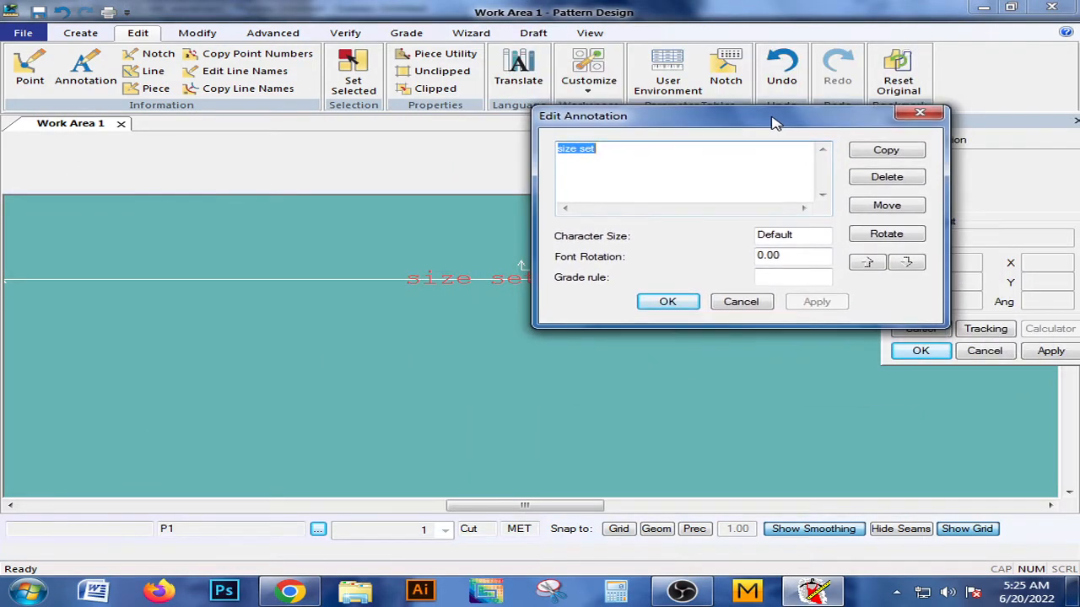
{"action": "left_click", "coordinate": [607, 149]}
{"action": "key", "text": "BackSpace"}
{"action": "key", "text": "BackSpace"}
{"action": "key", "text": "BackSpace"}
{"action": "key", "text": "BackSpace"}
{"action": "key", "text": "BackSpace"}
{"action": "key", "text": "BackSpace"}
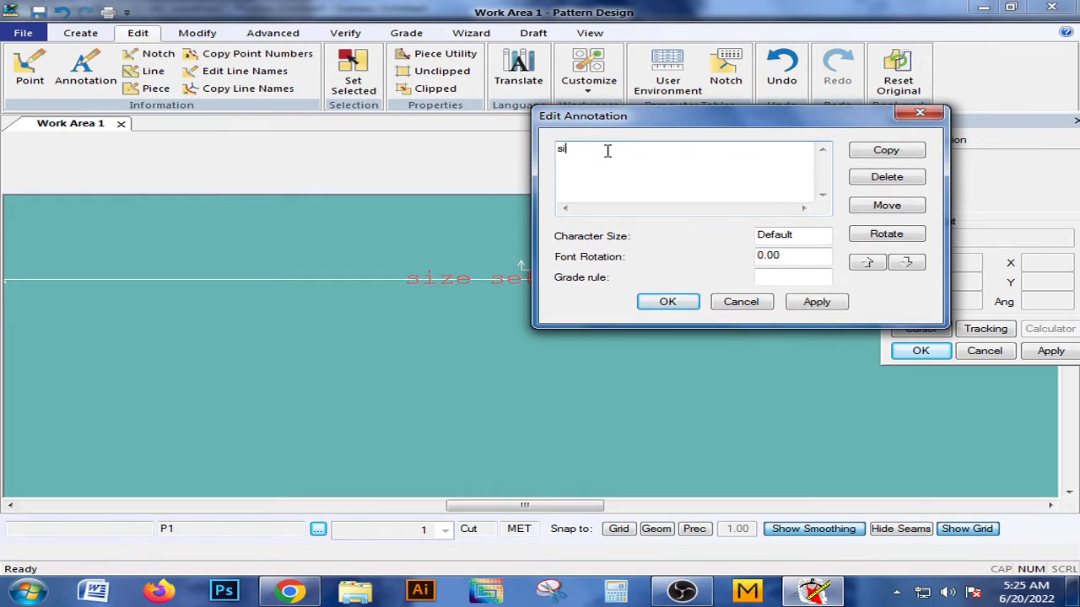
{"action": "key", "text": "BackSpace"}
{"action": "key", "text": "BackSpace"}
{"action": "type", "text": "buk"}
{"action": "key", "text": "BackSpace"}
{"action": "key", "text": "BackSpace"}
{"action": "type", "text": "ulk"}
{"action": "left_click", "coordinate": [669, 312]}
{"action": "right_click", "coordinate": [548, 282]}
{"action": "left_click", "coordinate": [528, 285]}
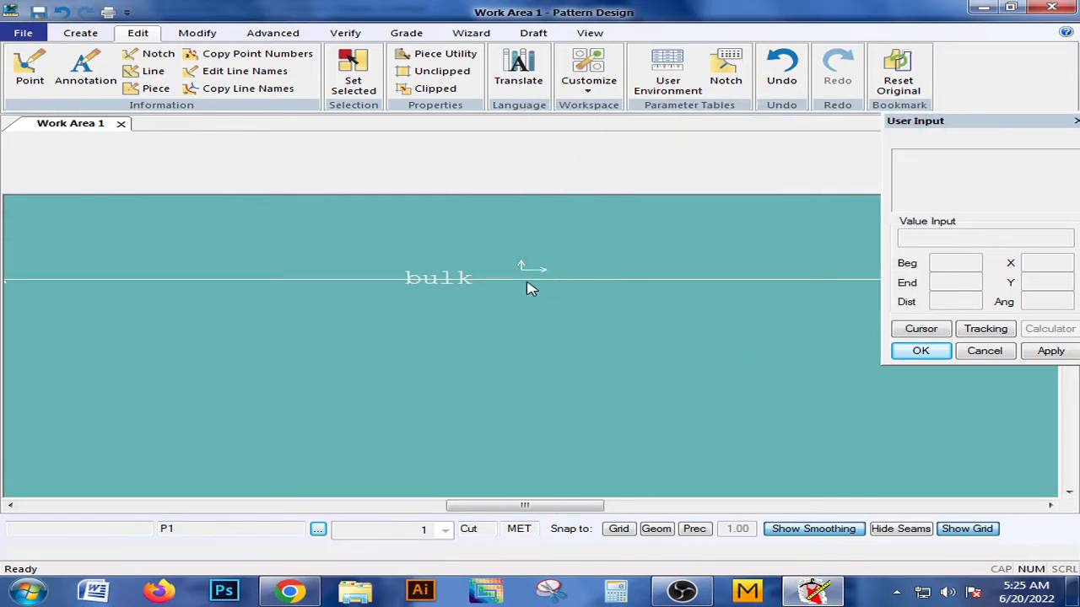
Open the piece's "bulk" annotation with Edit Annotation, examine its editing options, and close the dialog and command.
{"action": "middle_click_drag", "start_coordinate": [467, 305], "coordinate": [472, 305]}
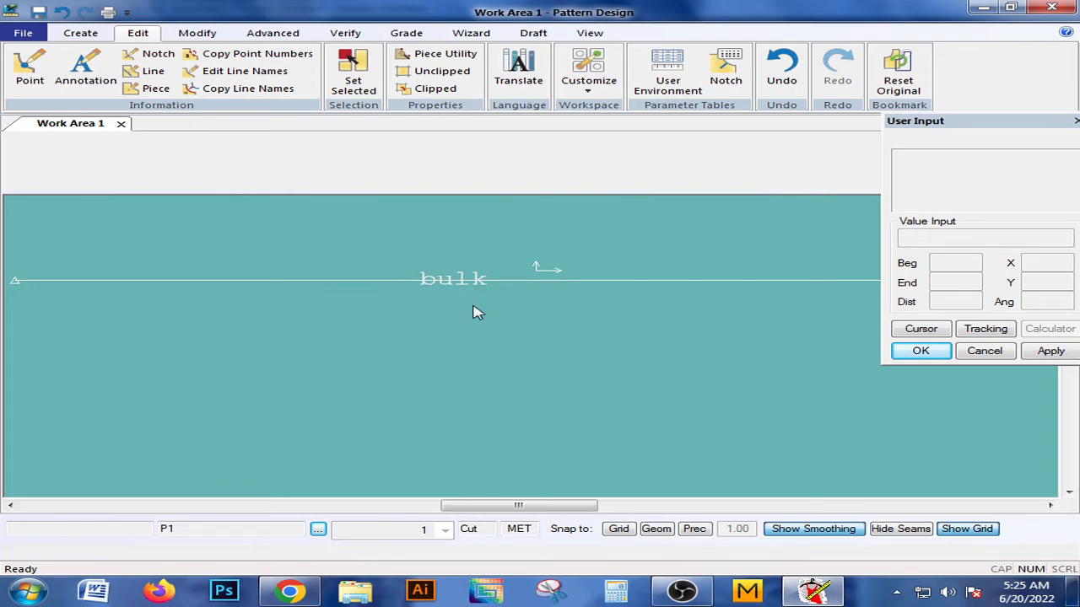
{"action": "left_click", "coordinate": [85, 76]}
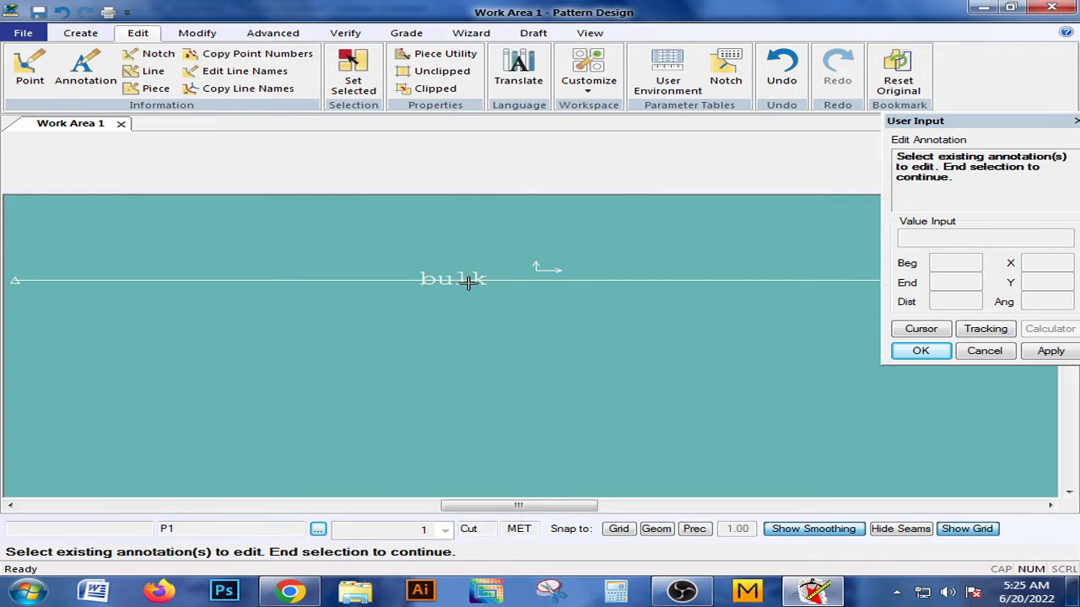
{"action": "left_click", "coordinate": [471, 283]}
{"action": "right_click", "coordinate": [473, 283]}
{"action": "left_click", "coordinate": [475, 287]}
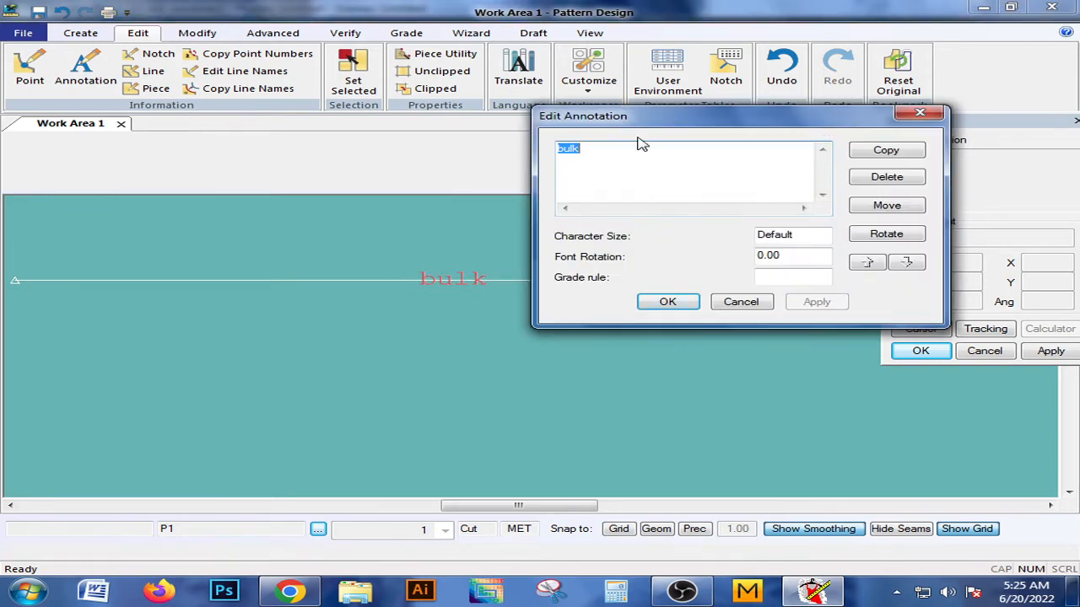
{"action": "left_click", "coordinate": [919, 113]}
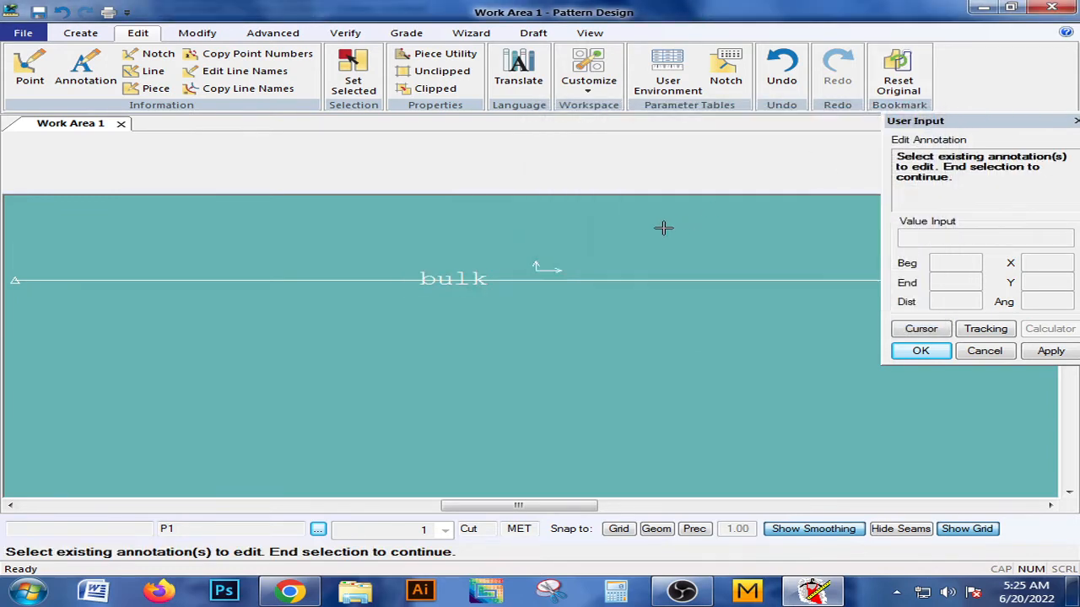
{"action": "right_click", "coordinate": [663, 227]}
{"action": "left_click", "coordinate": [657, 227]}
Open the workspace Preferences and display the Paths settings.
{"action": "scroll", "coordinate": [605, 278], "scroll_direction": "down", "scroll_amount": 2}
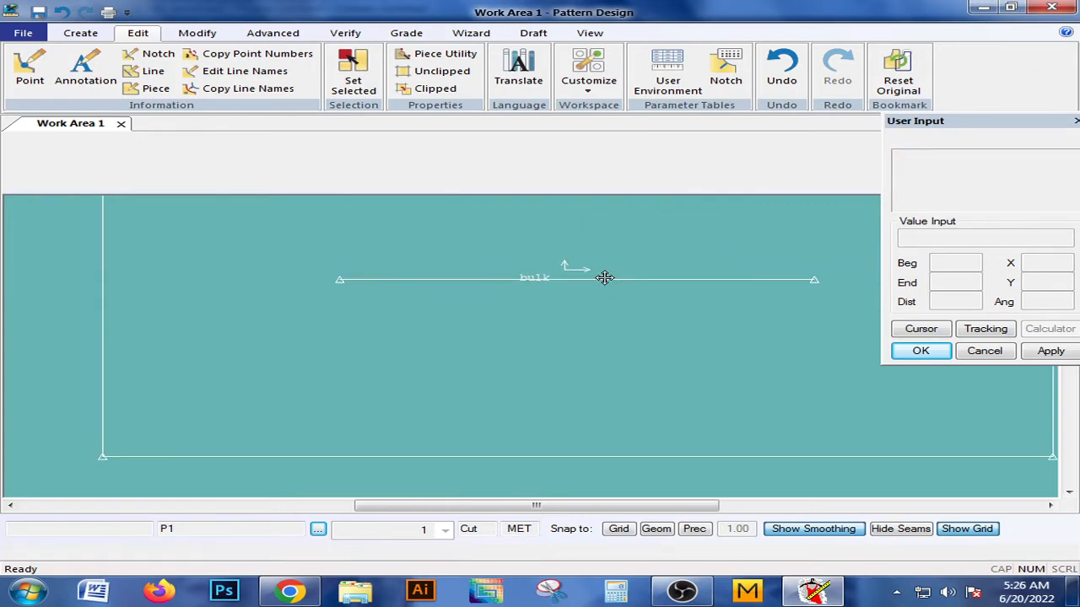
{"action": "scroll", "coordinate": [595, 270], "scroll_direction": "down", "scroll_amount": 3}
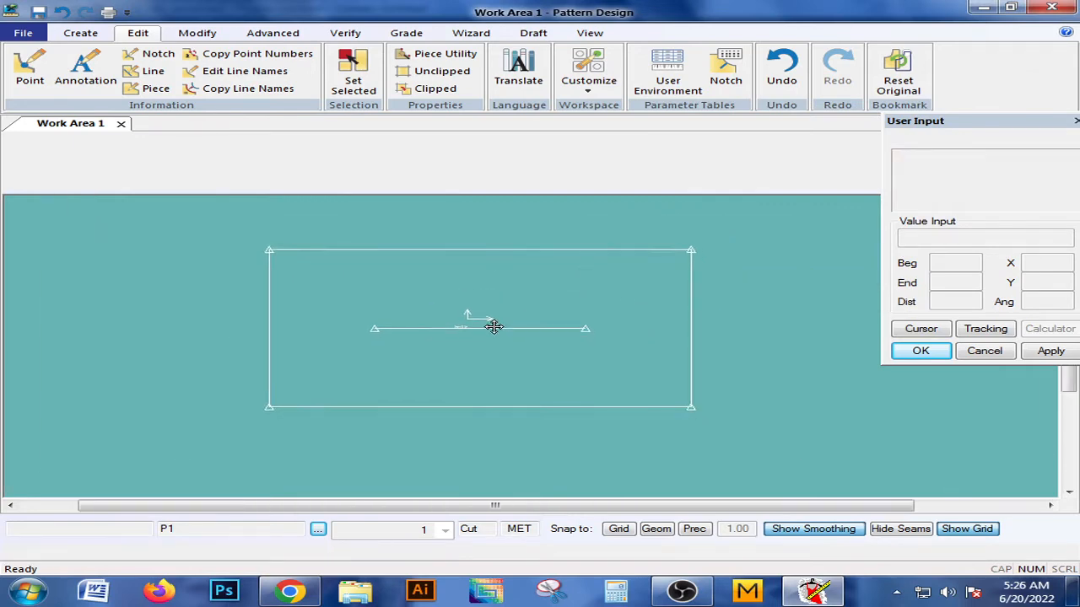
{"action": "left_click_drag", "start_coordinate": [494, 327], "coordinate": [508, 311]}
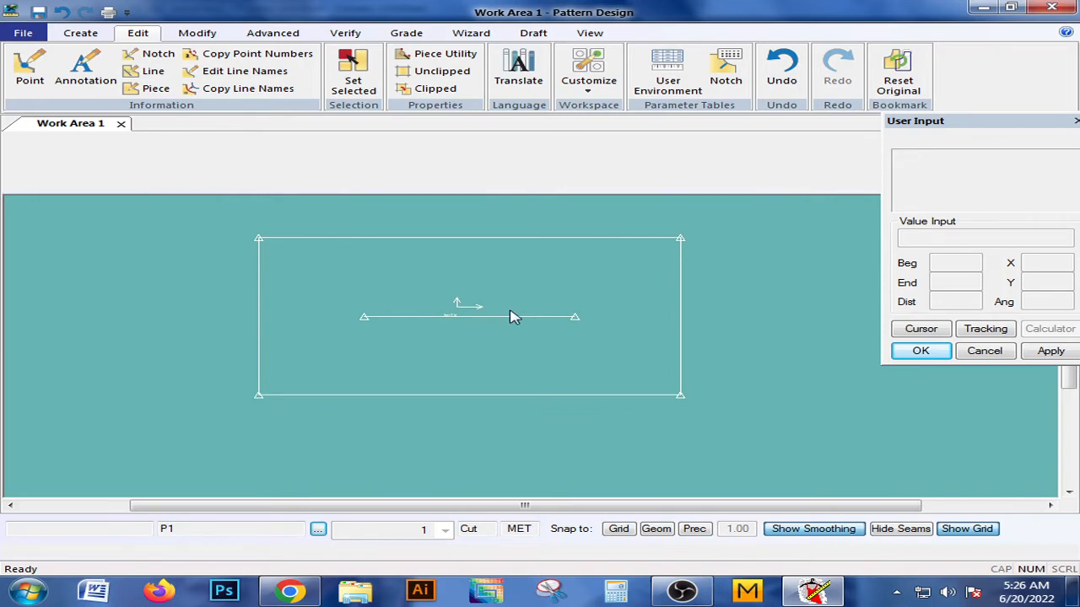
{"action": "left_click_drag", "start_coordinate": [512, 303], "coordinate": [509, 301]}
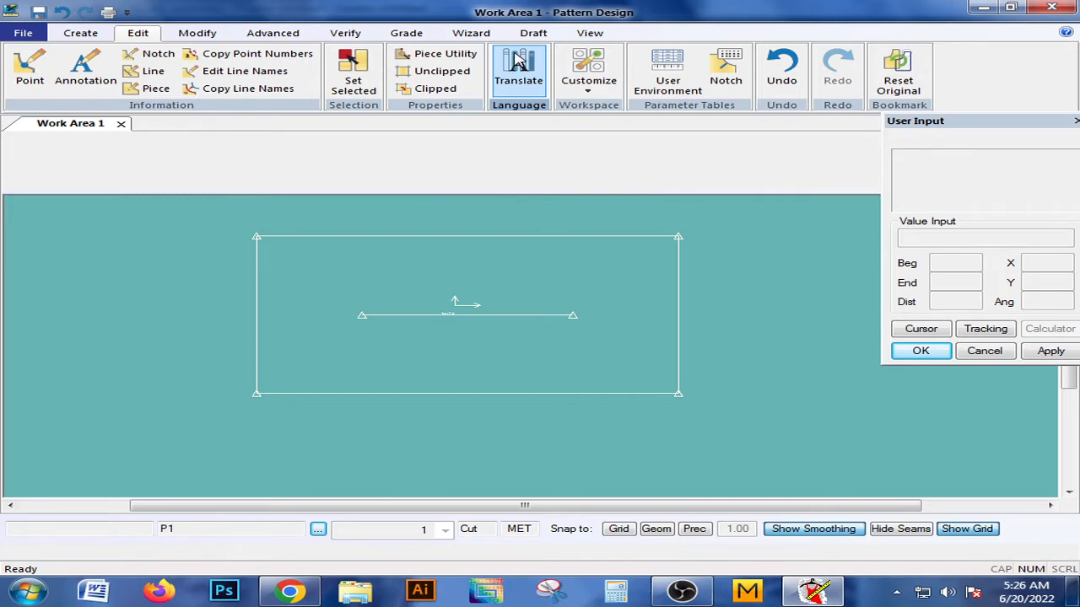
{"action": "left_click", "coordinate": [590, 84]}
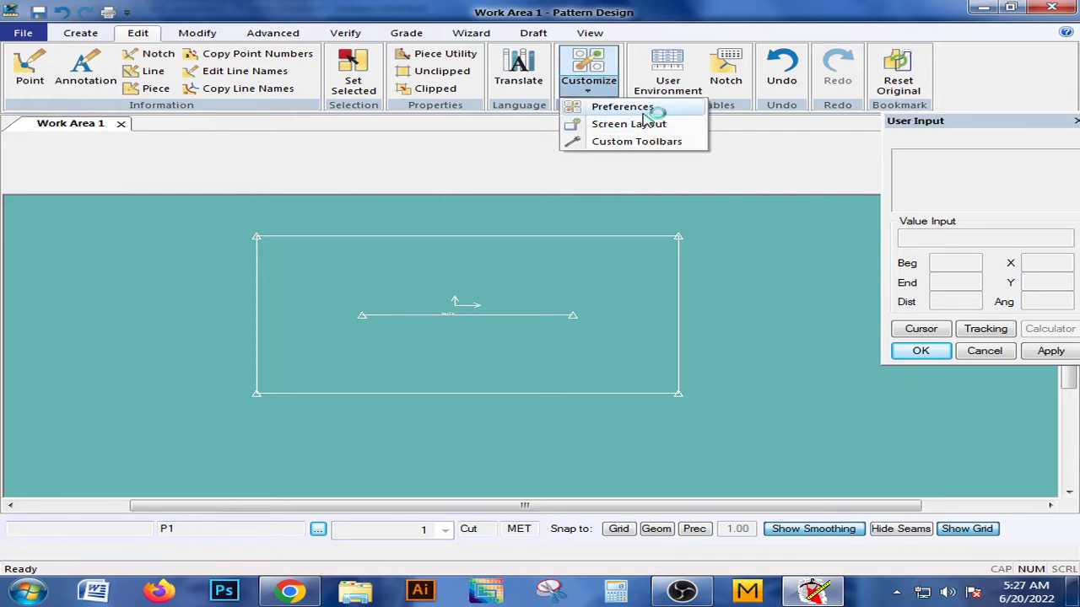
{"action": "left_click", "coordinate": [655, 112]}
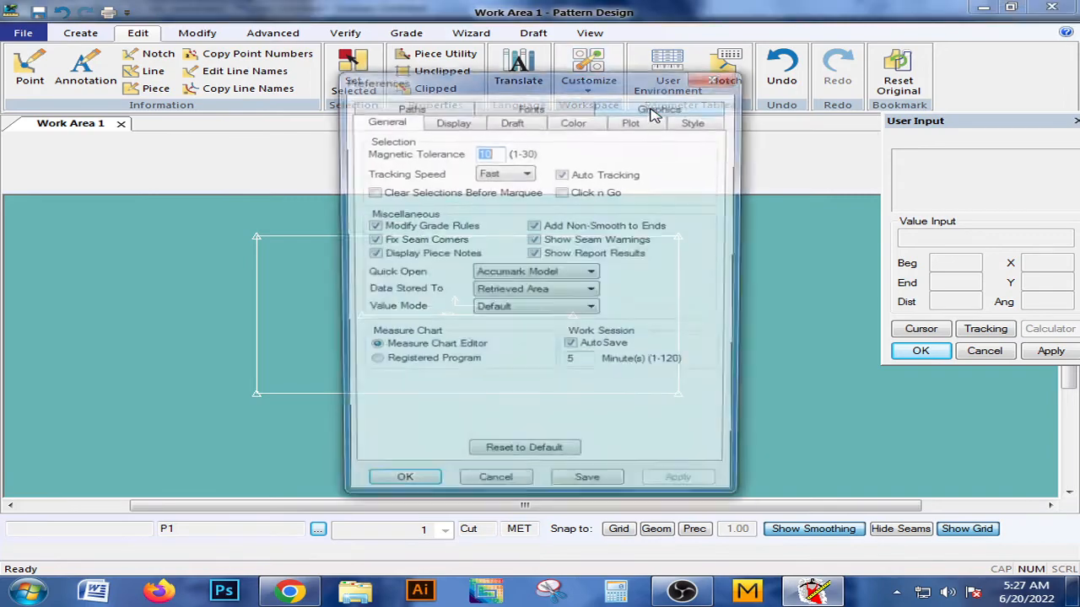
{"action": "left_click_drag", "start_coordinate": [577, 85], "coordinate": [590, 58]}
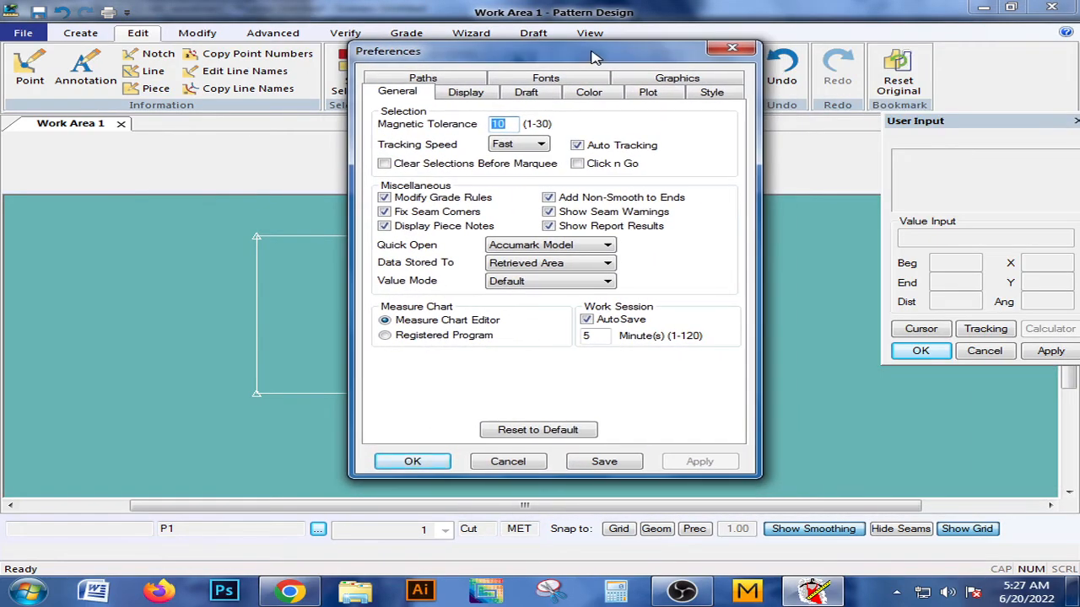
{"action": "left_click", "coordinate": [422, 77]}
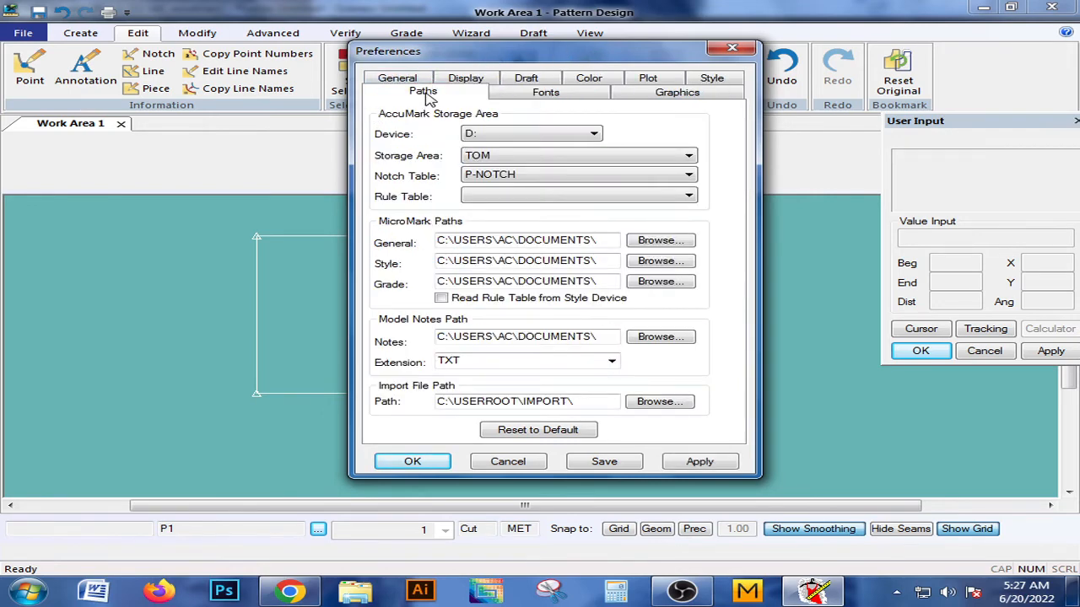
{"action": "left_click", "coordinate": [415, 79]}
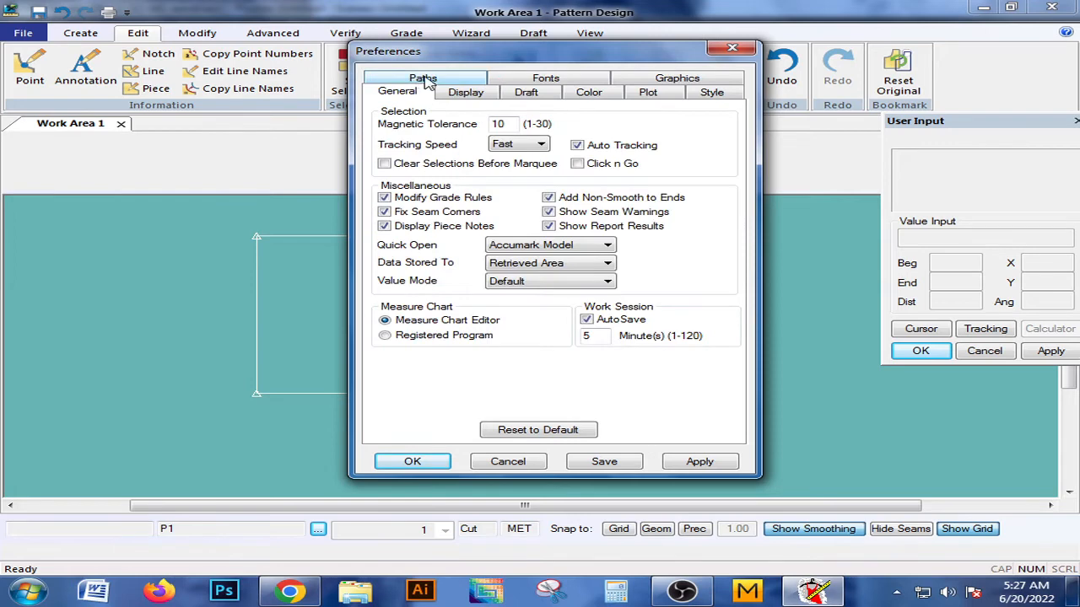
{"action": "left_click", "coordinate": [425, 78]}
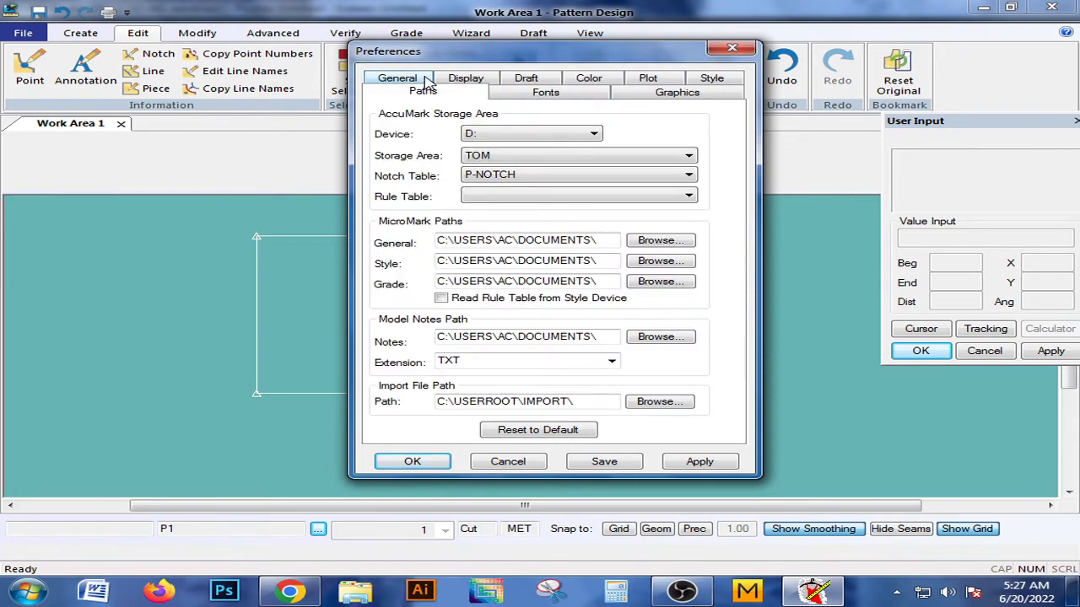
Try the C: and D: drives as the device for the AccuMark storage area.
{"action": "left_click", "coordinate": [580, 140]}
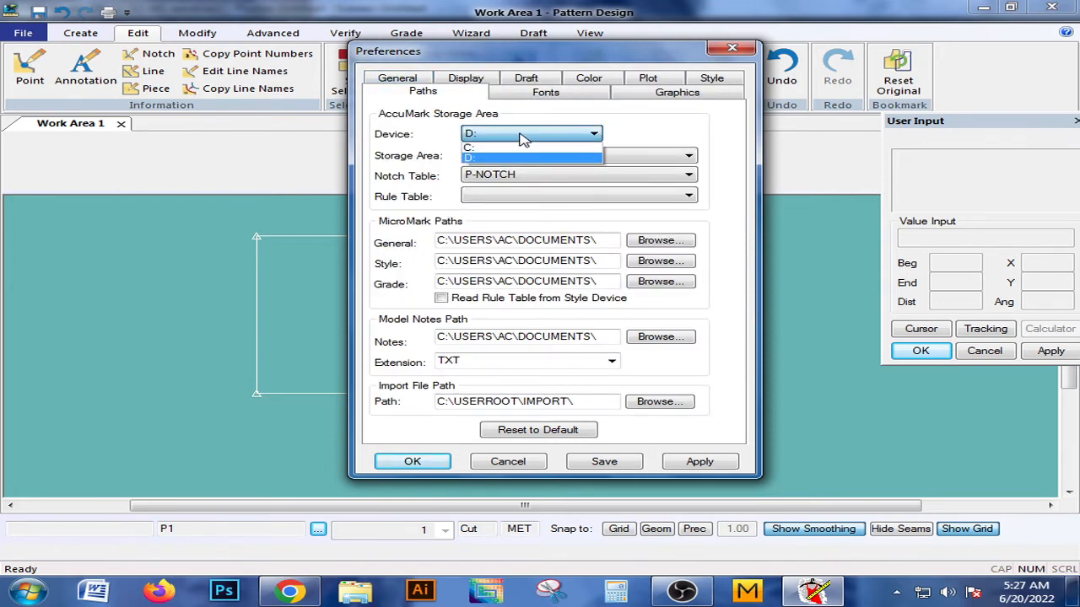
{"action": "left_click", "coordinate": [477, 150]}
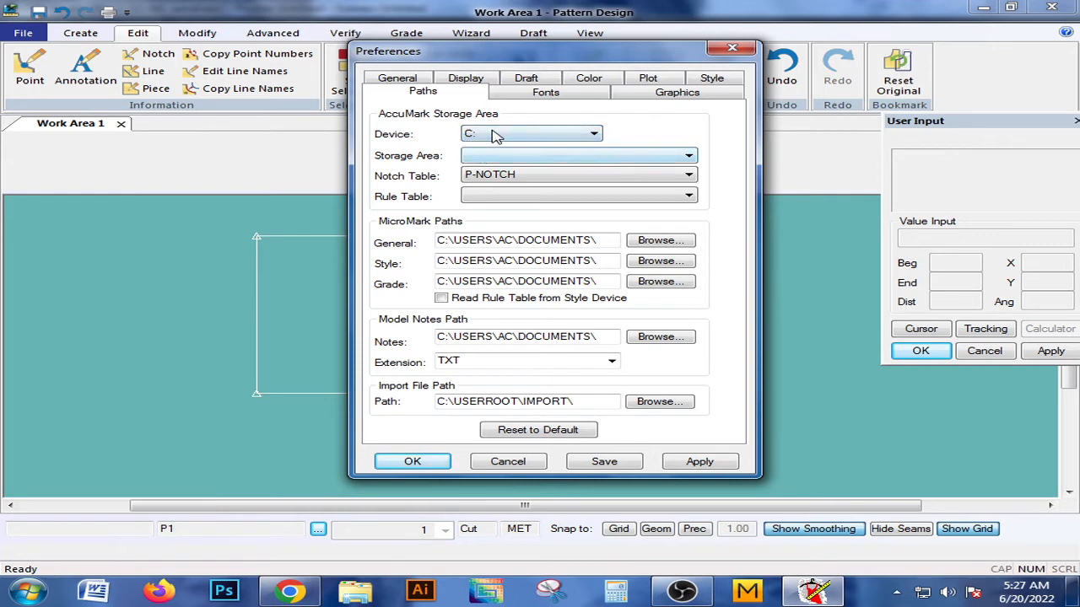
{"action": "left_click", "coordinate": [494, 135]}
{"action": "left_click", "coordinate": [483, 149]}
{"action": "left_click", "coordinate": [487, 137]}
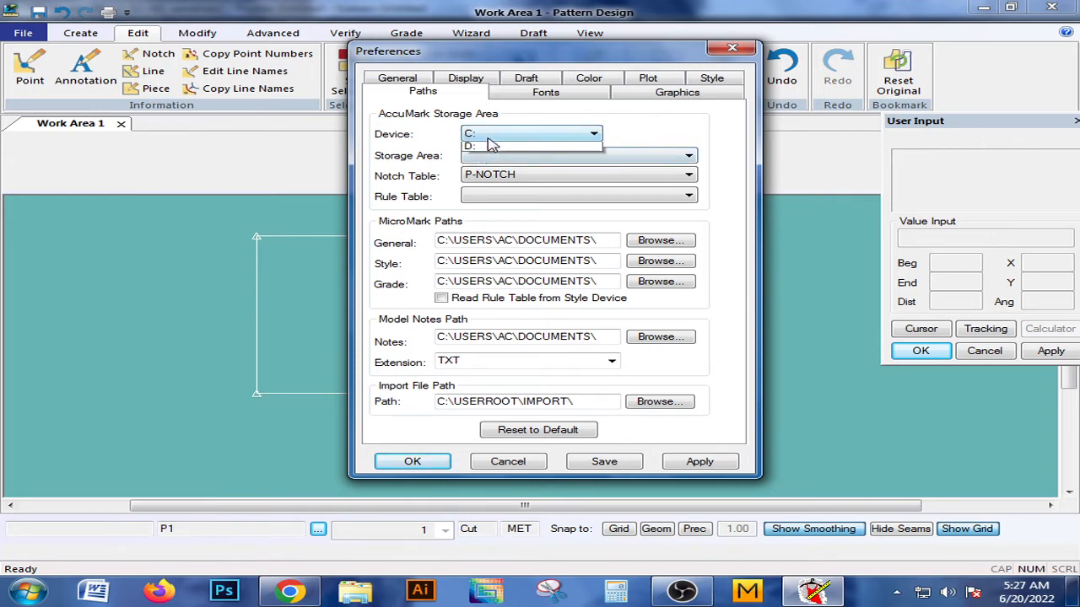
{"action": "left_click", "coordinate": [491, 133]}
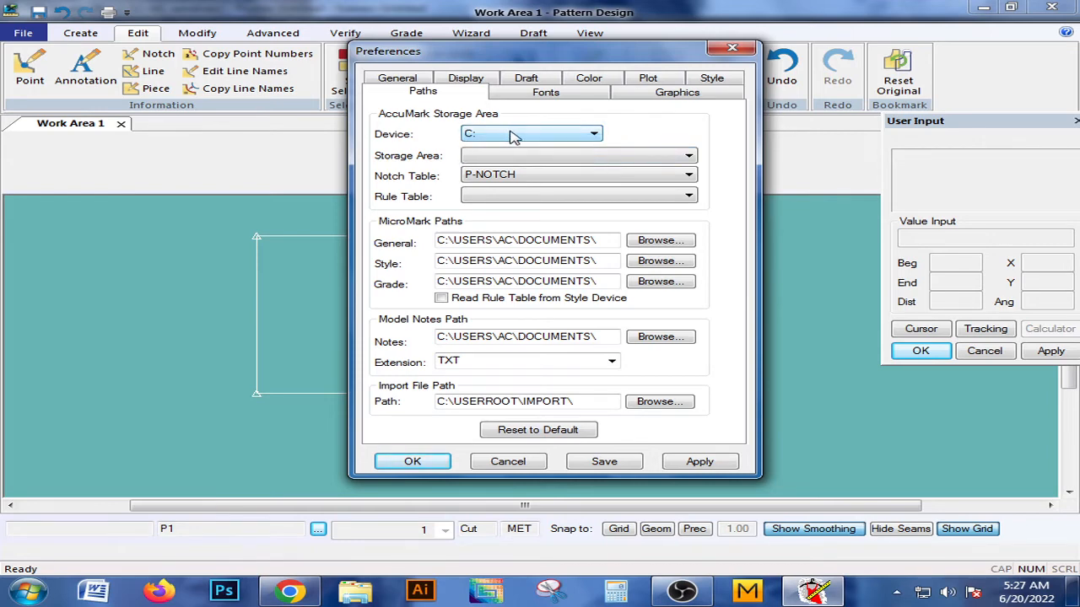
{"action": "left_click", "coordinate": [496, 138]}
{"action": "left_click", "coordinate": [495, 152]}
{"action": "left_click", "coordinate": [496, 135]}
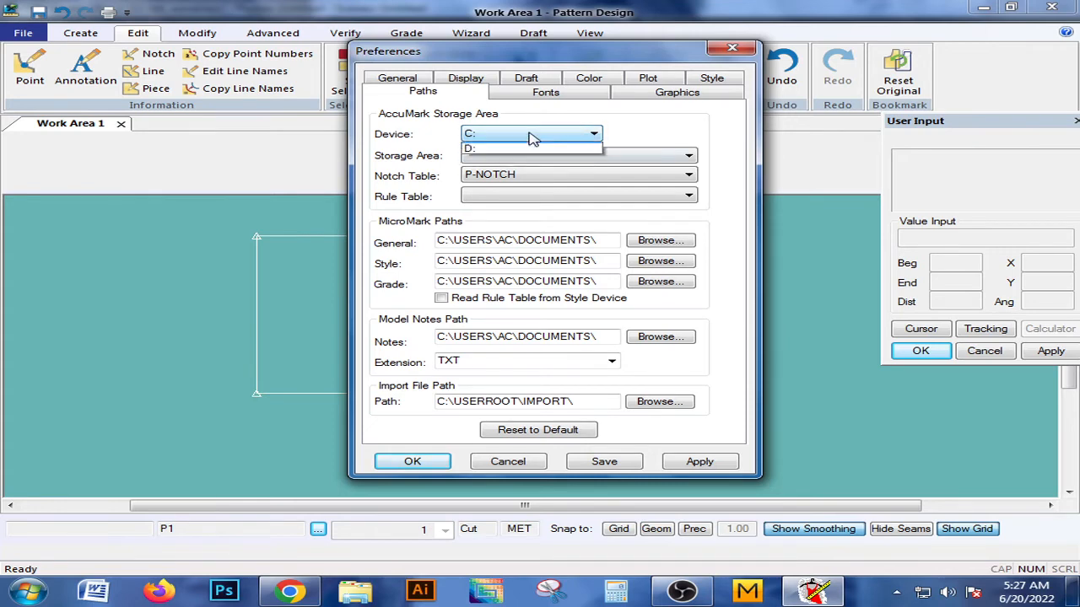
{"action": "left_click", "coordinate": [497, 159]}
{"action": "left_click", "coordinate": [506, 136]}
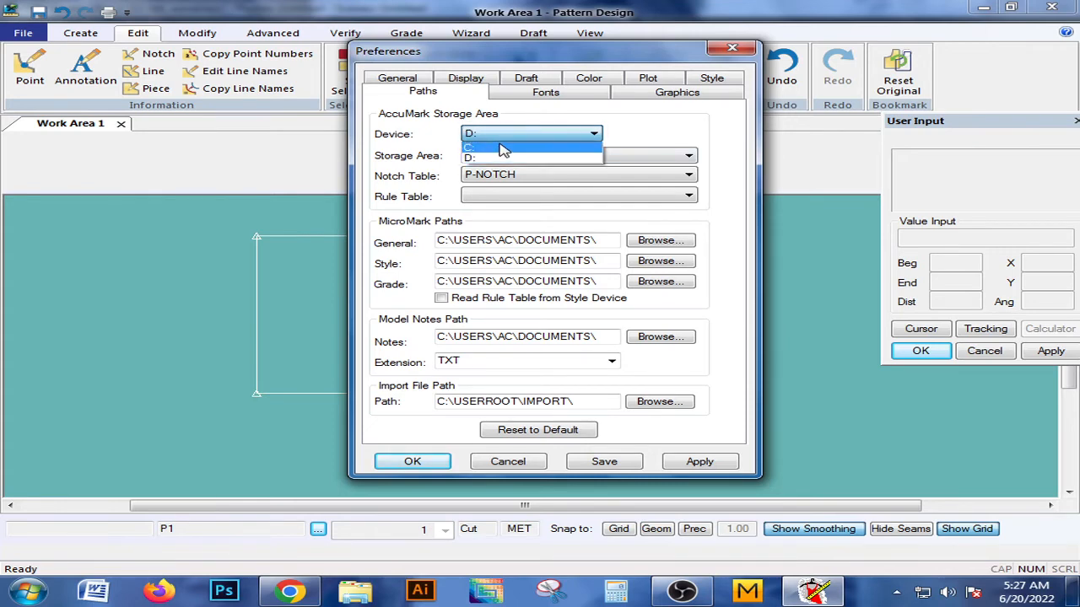
{"action": "left_click", "coordinate": [502, 147]}
{"action": "left_click", "coordinate": [500, 135]}
{"action": "left_click", "coordinate": [492, 158]}
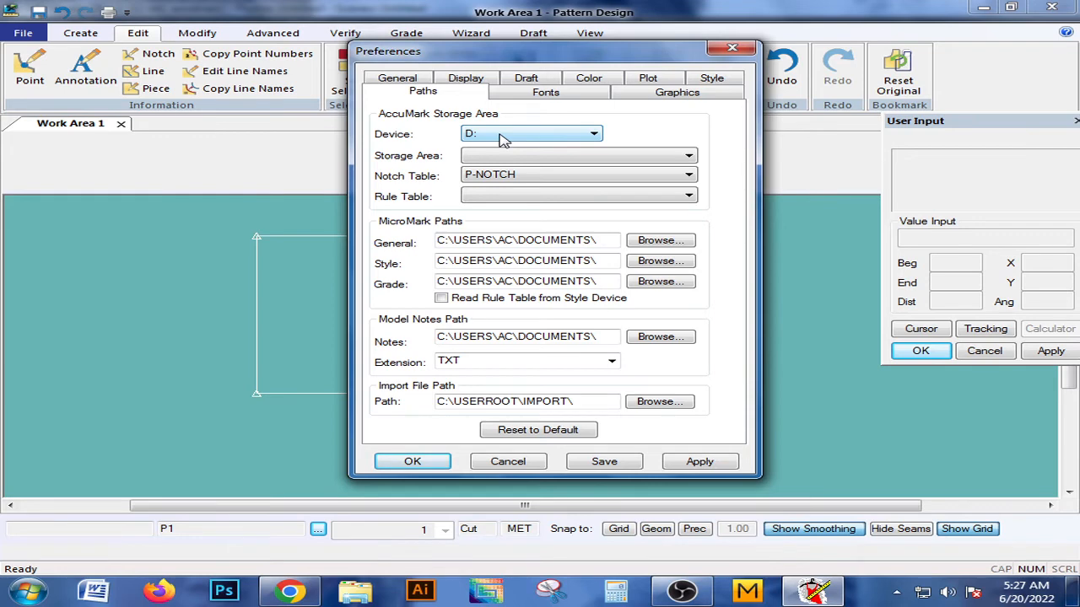
Set the AccuMark storage area device to C: in the Paths preferences.
{"action": "left_click", "coordinate": [503, 135]}
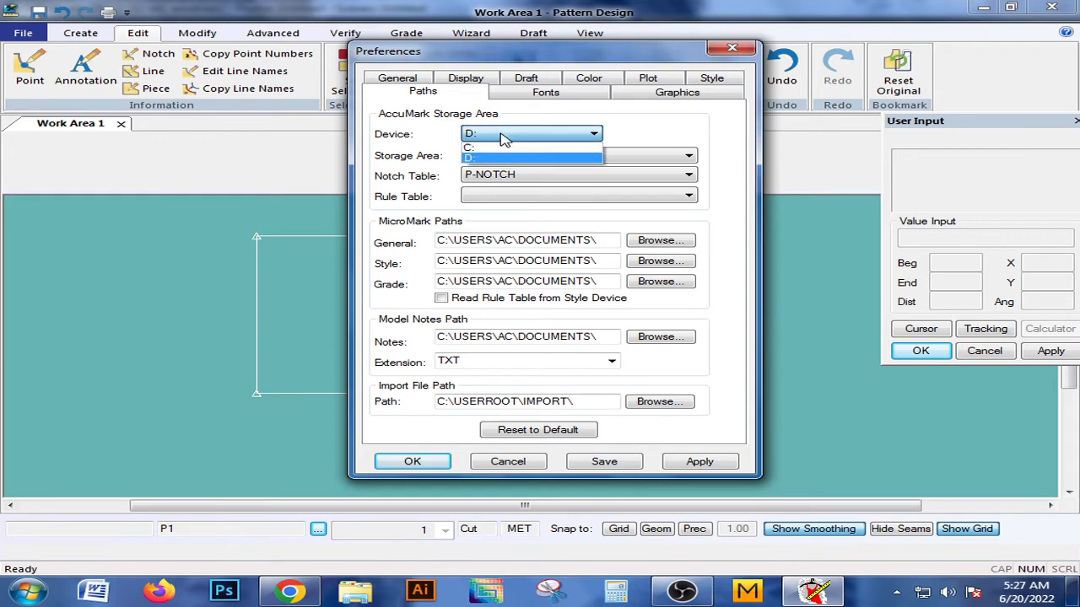
{"action": "left_click", "coordinate": [485, 147]}
{"action": "left_click", "coordinate": [504, 135]}
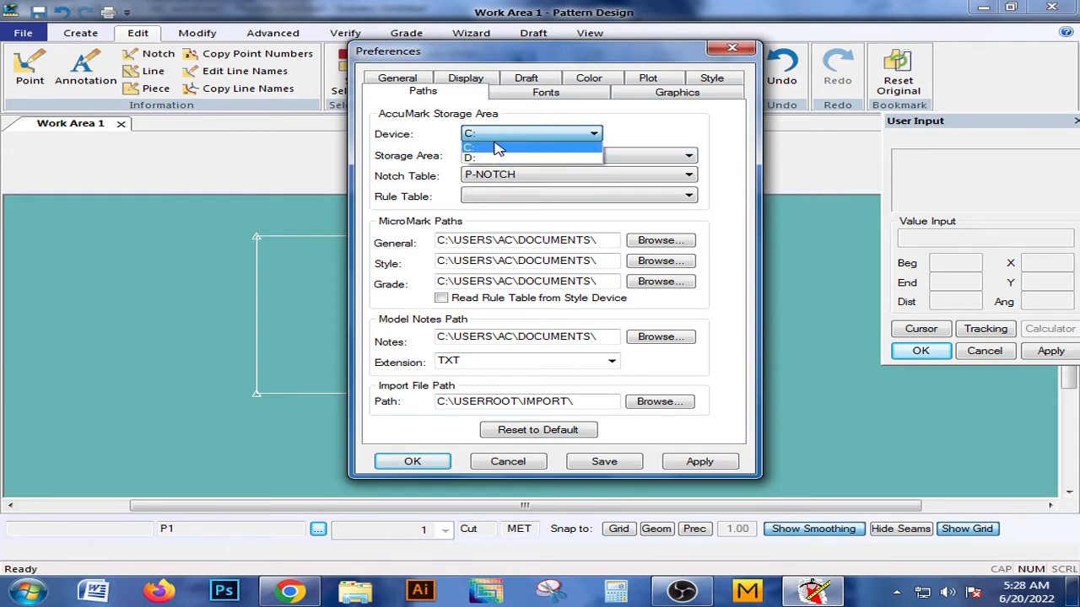
{"action": "left_click", "coordinate": [497, 147]}
{"action": "left_click", "coordinate": [511, 135]}
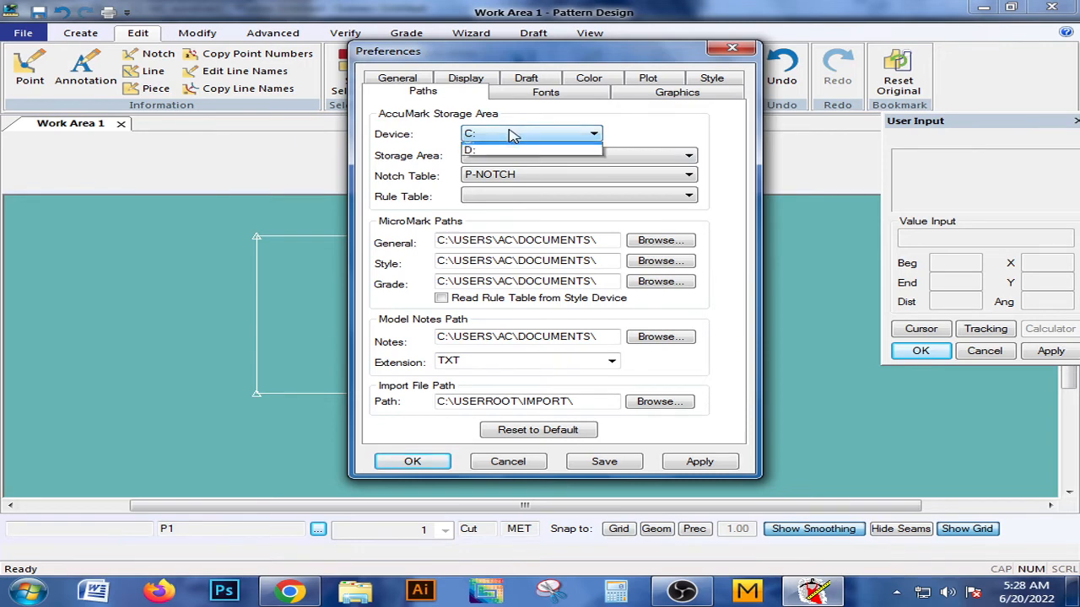
{"action": "left_click", "coordinate": [511, 135]}
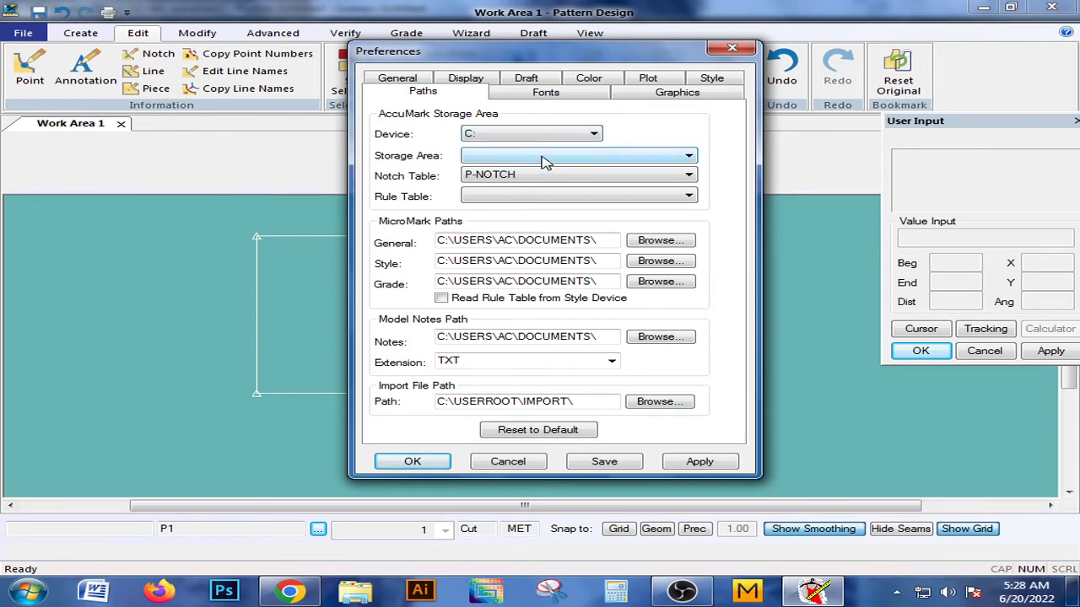
Choose DATA90 as the AccuMark storage area on the selected device.
{"action": "left_click", "coordinate": [544, 159]}
{"action": "left_click", "coordinate": [529, 176]}
{"action": "left_click", "coordinate": [544, 159]}
{"action": "left_click", "coordinate": [538, 172]}
{"action": "left_click", "coordinate": [546, 157]}
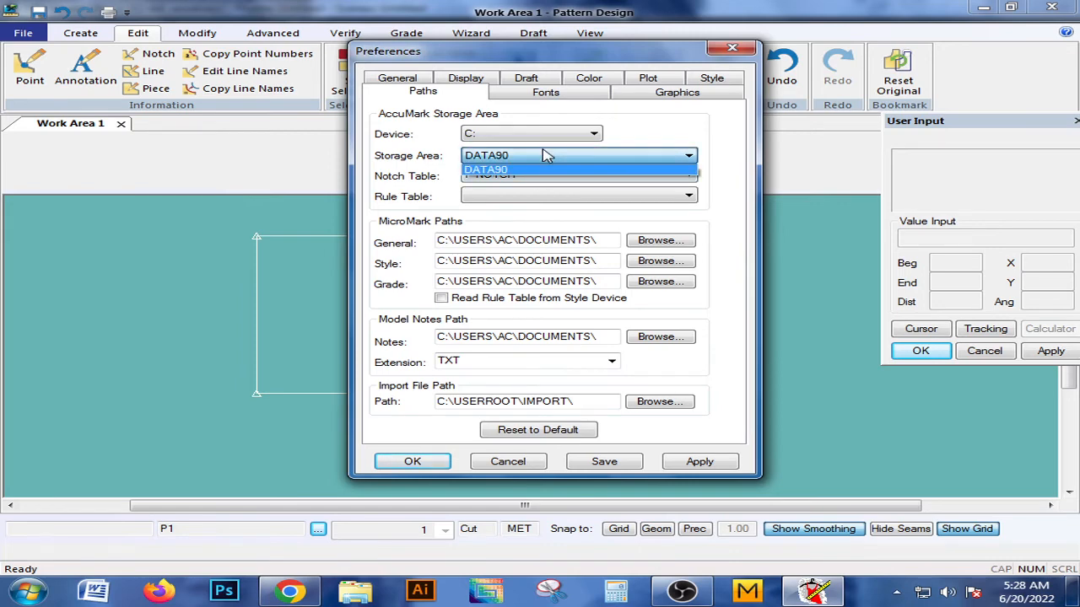
{"action": "left_click", "coordinate": [536, 168]}
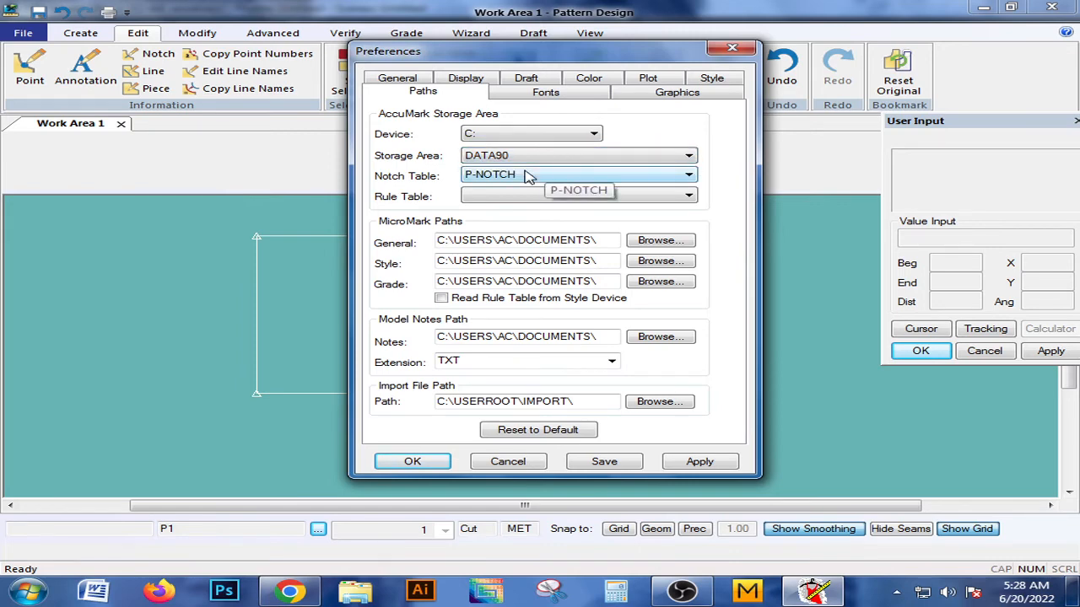
Examine the available notch tables and rule tables for the DATA90 storage area.
{"action": "left_click", "coordinate": [527, 175]}
{"action": "left_click", "coordinate": [527, 176]}
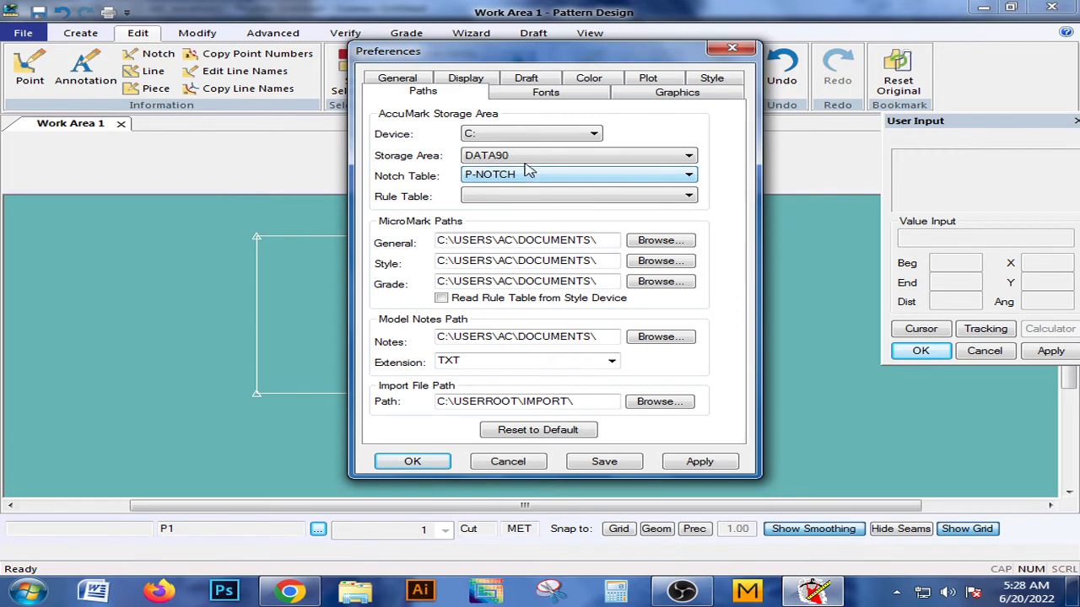
{"action": "left_click", "coordinate": [538, 199]}
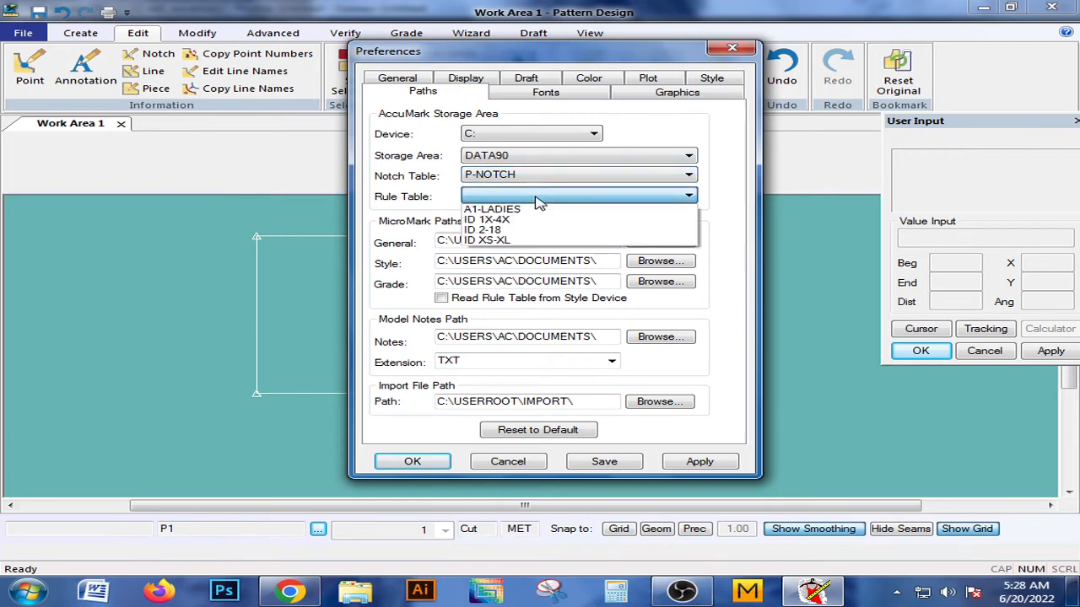
{"action": "left_click", "coordinate": [539, 197]}
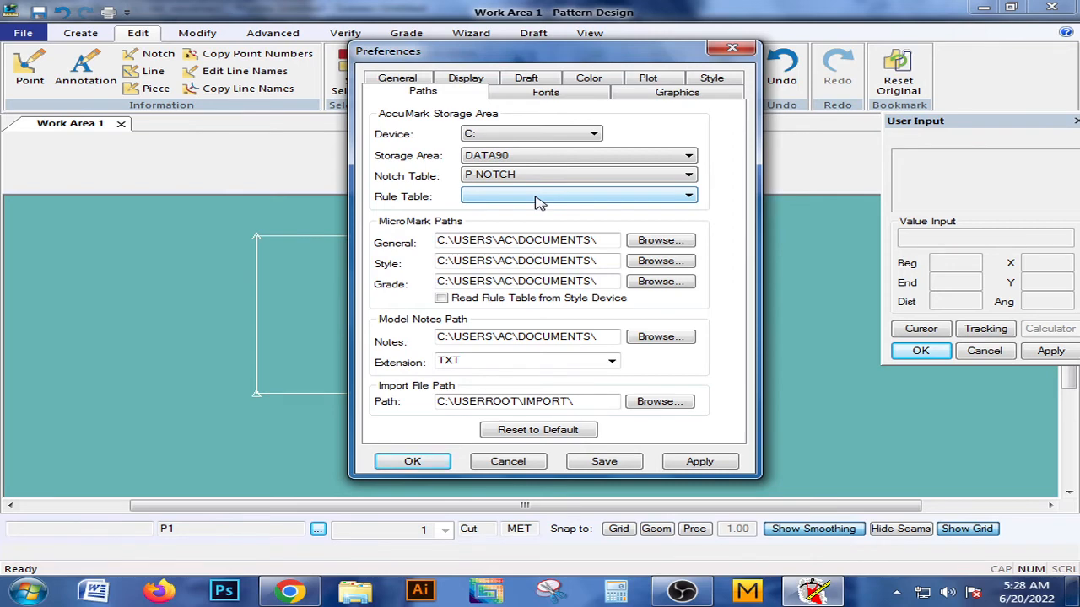
{"action": "left_click", "coordinate": [540, 196]}
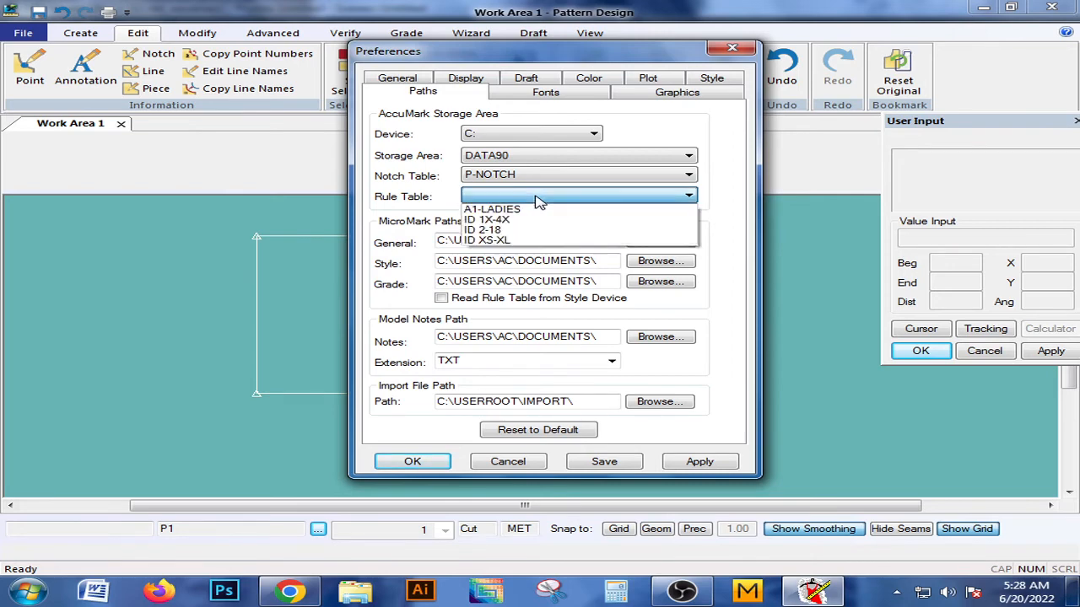
{"action": "left_click", "coordinate": [540, 197]}
{"action": "left_click", "coordinate": [540, 196]}
{"action": "left_click", "coordinate": [540, 194]}
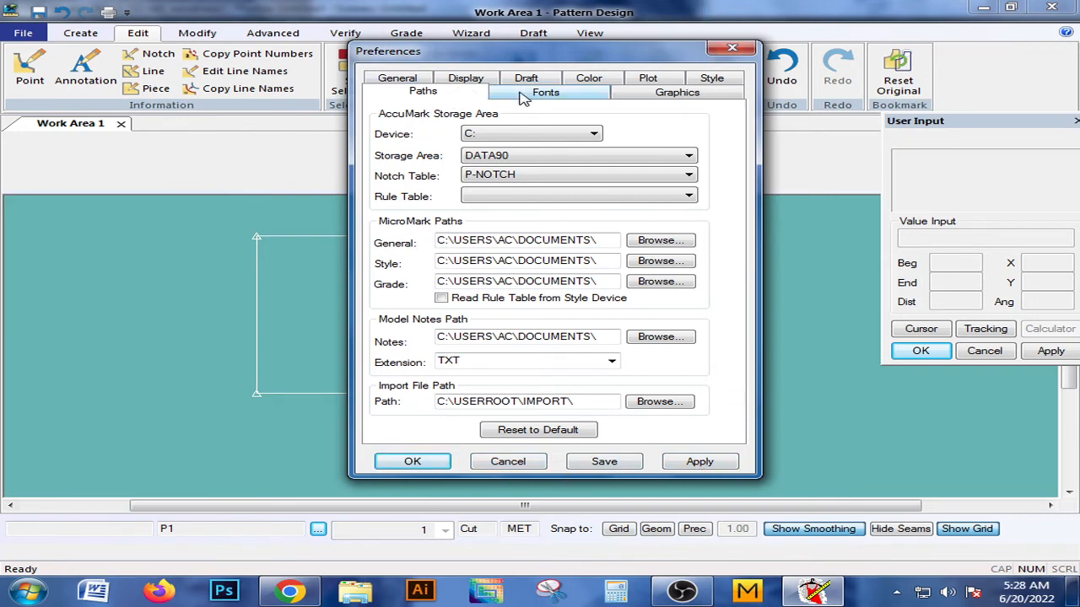
Turn on Filled Pieces in the Display preferences and apply it to the work area.
{"action": "left_click", "coordinate": [475, 82]}
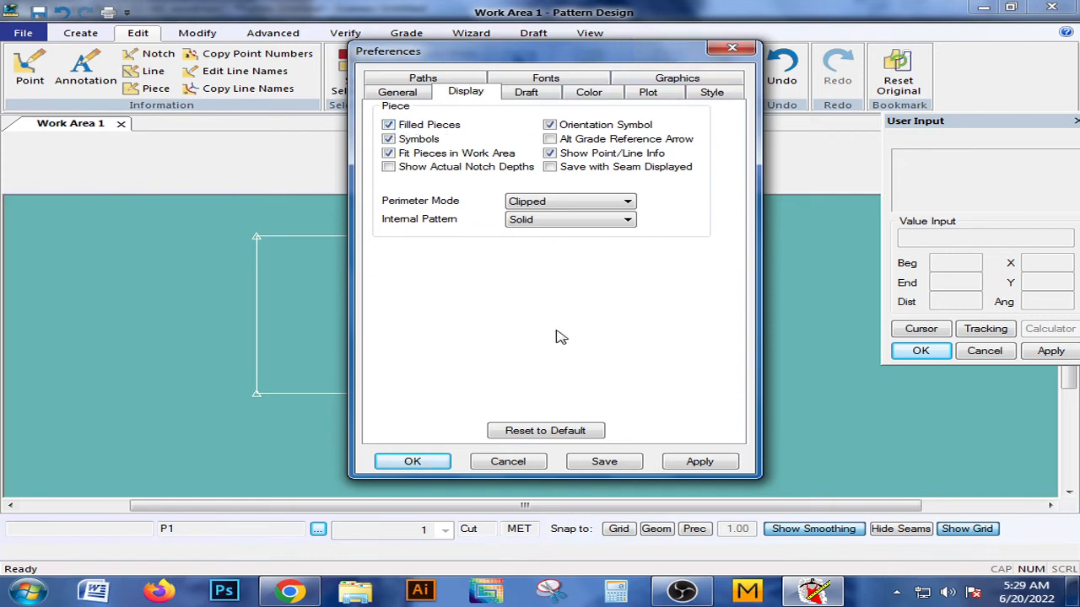
{"action": "left_click", "coordinate": [702, 463]}
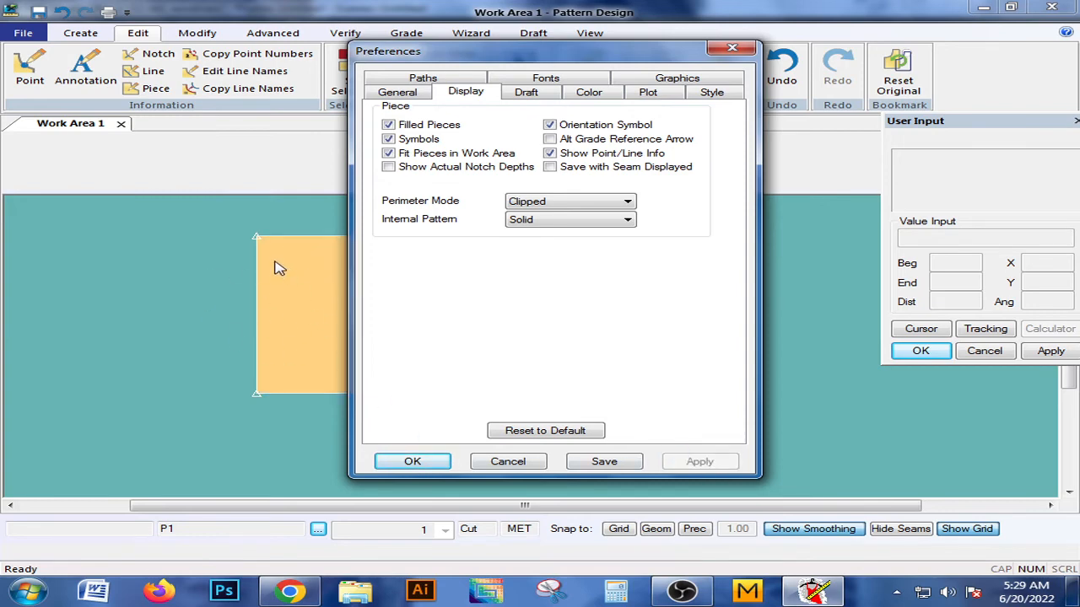
{"action": "left_click", "coordinate": [388, 125]}
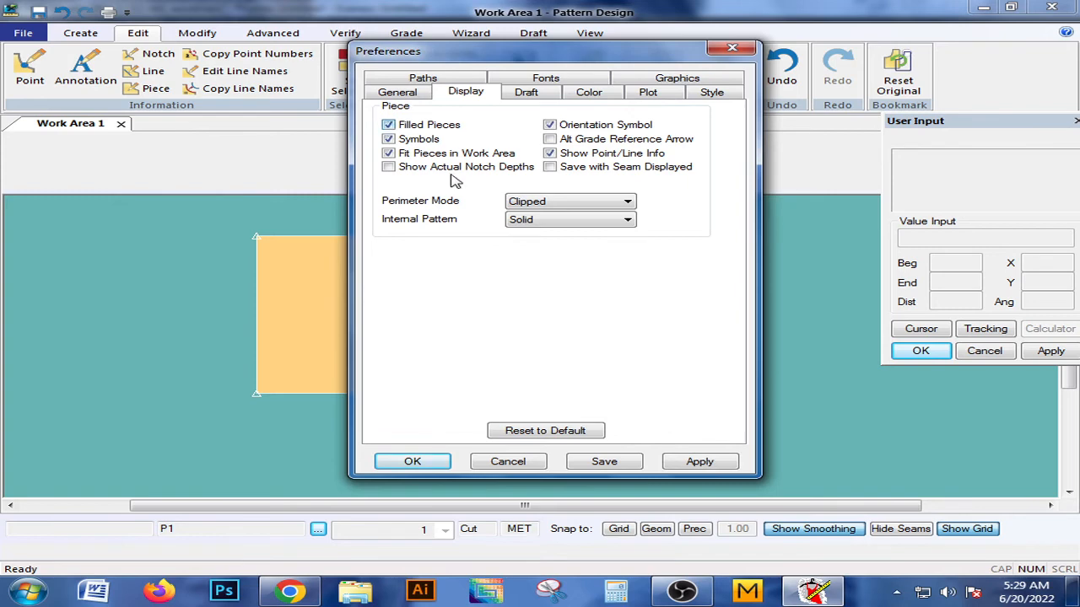
Turn off Filled Pieces in the Display preferences, apply and save the change, and close the preferences.
{"action": "left_click", "coordinate": [388, 124]}
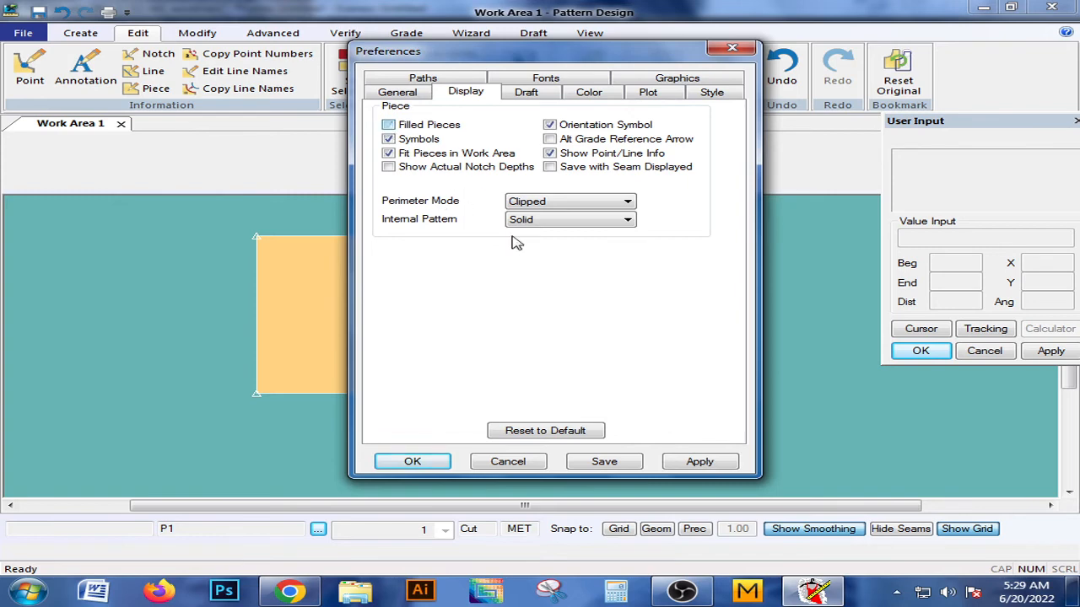
{"action": "left_click", "coordinate": [687, 464]}
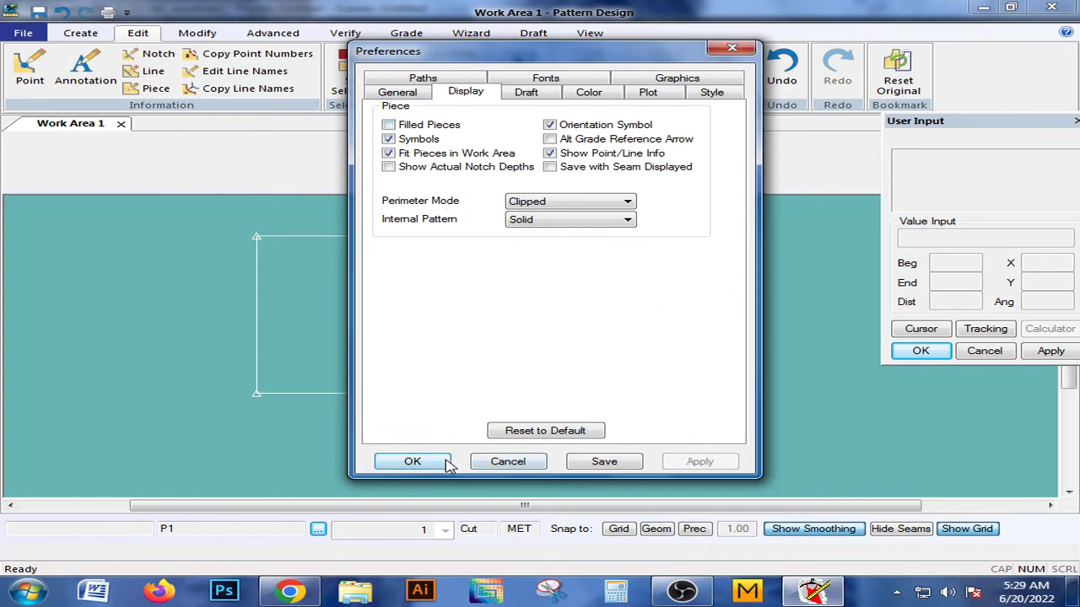
{"action": "left_click", "coordinate": [603, 462]}
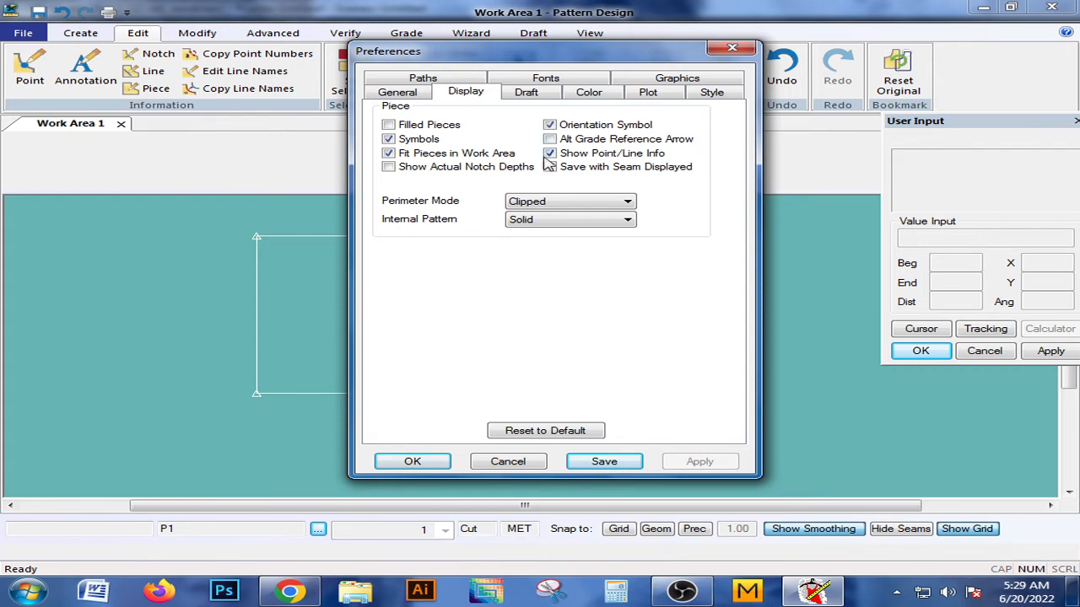
{"action": "left_click", "coordinate": [404, 464]}
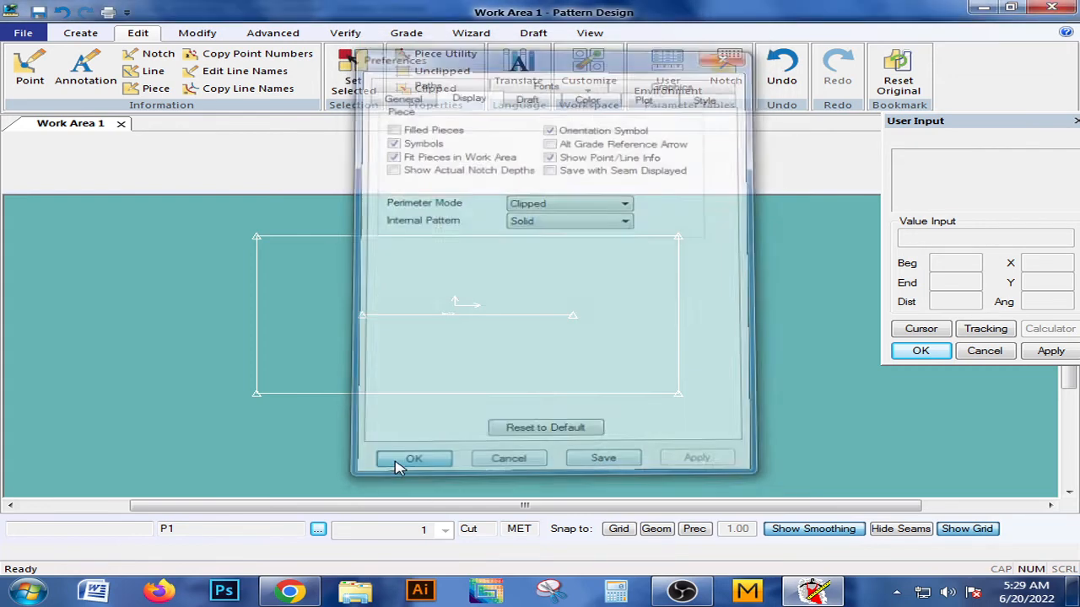
Examine the Fonts, Draft, Color, Graphics, General, Plot and Style preferences without changing any settings.
{"action": "left_click", "coordinate": [588, 88]}
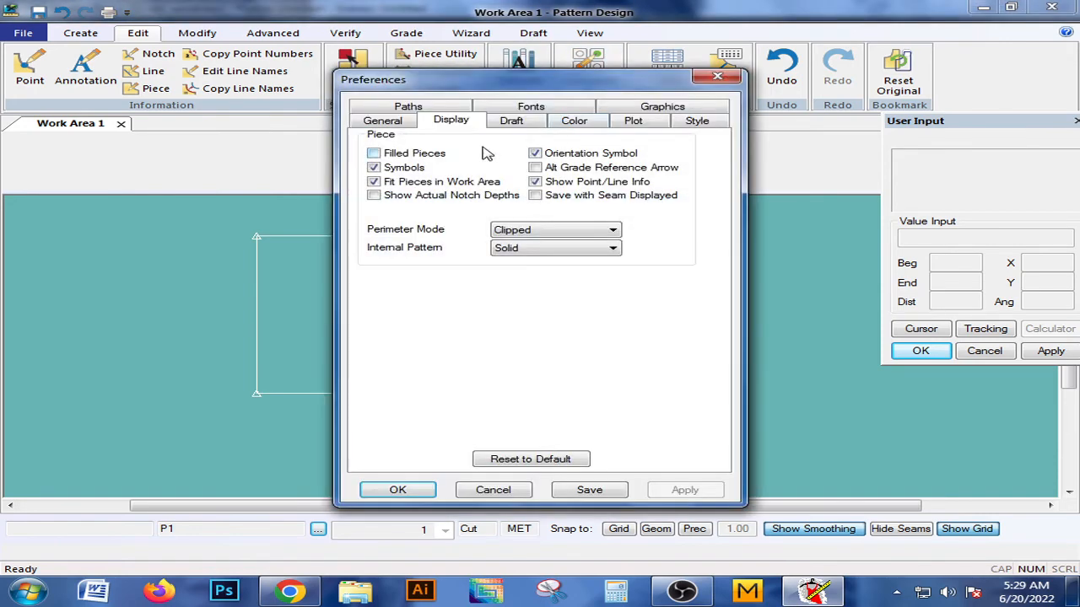
{"action": "left_click", "coordinate": [529, 109]}
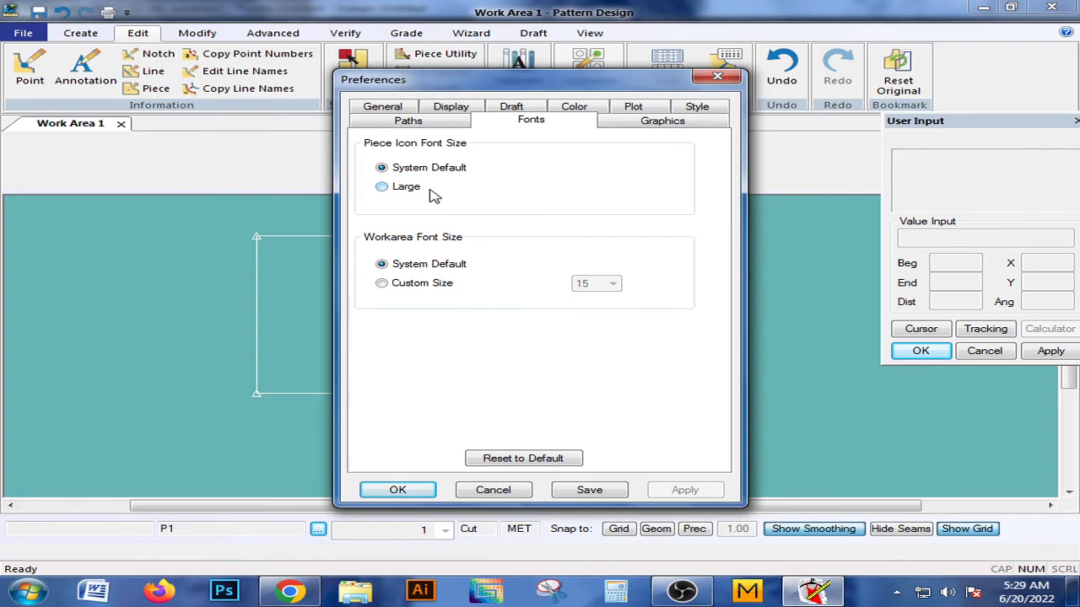
{"action": "left_click", "coordinate": [514, 107]}
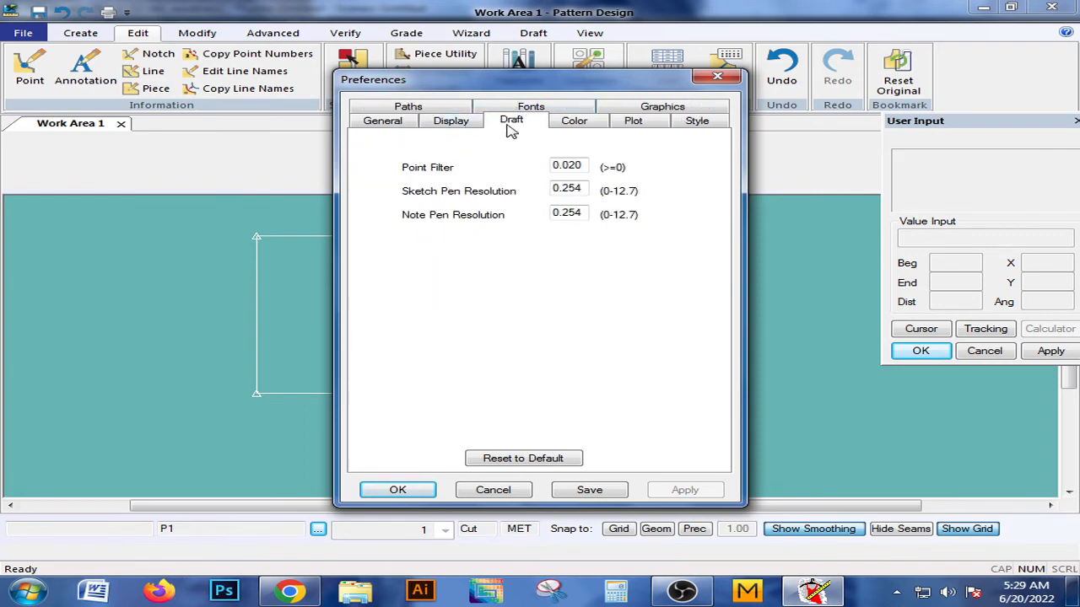
{"action": "left_click", "coordinate": [573, 124]}
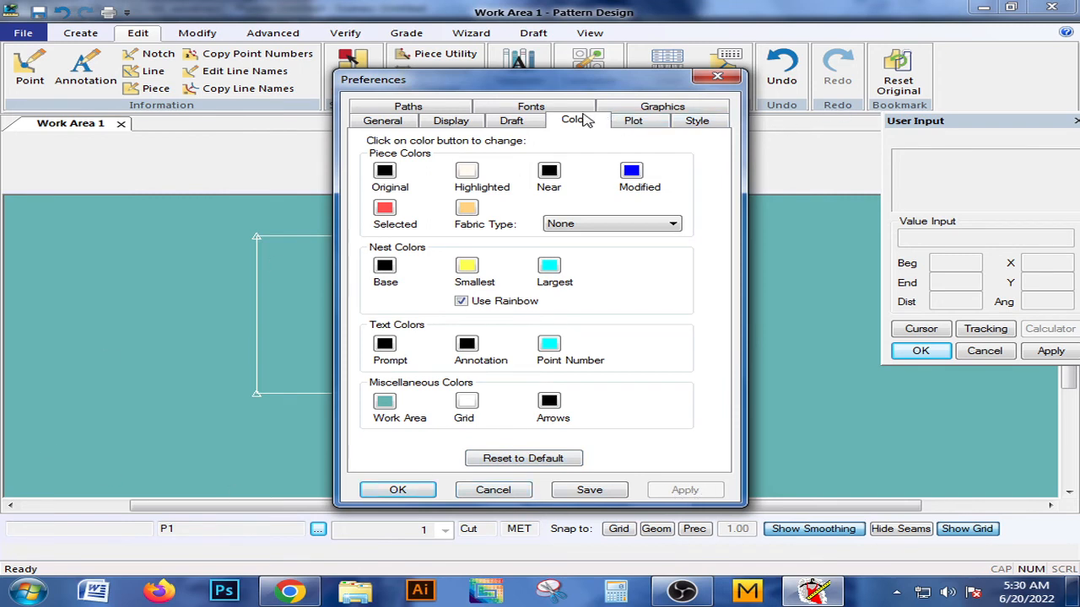
{"action": "left_click", "coordinate": [651, 108]}
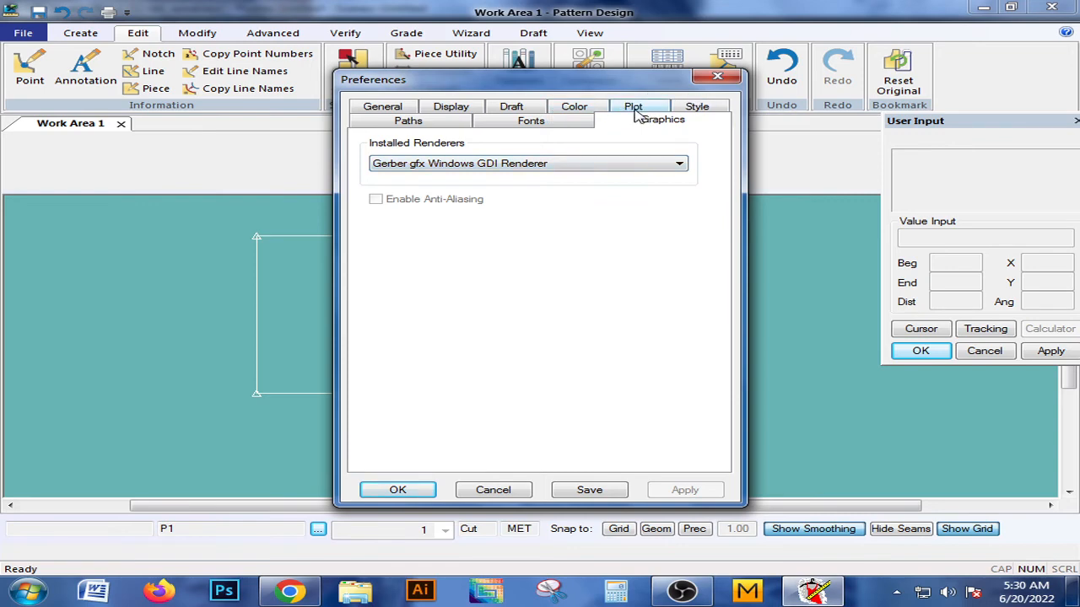
{"action": "left_click", "coordinate": [403, 112]}
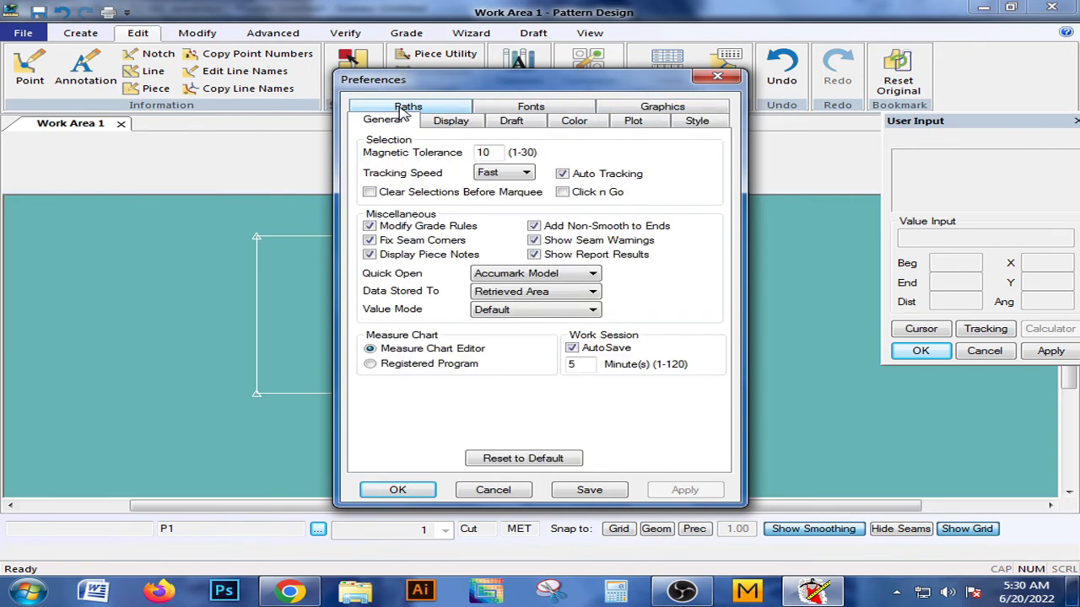
{"action": "left_click", "coordinate": [643, 109]}
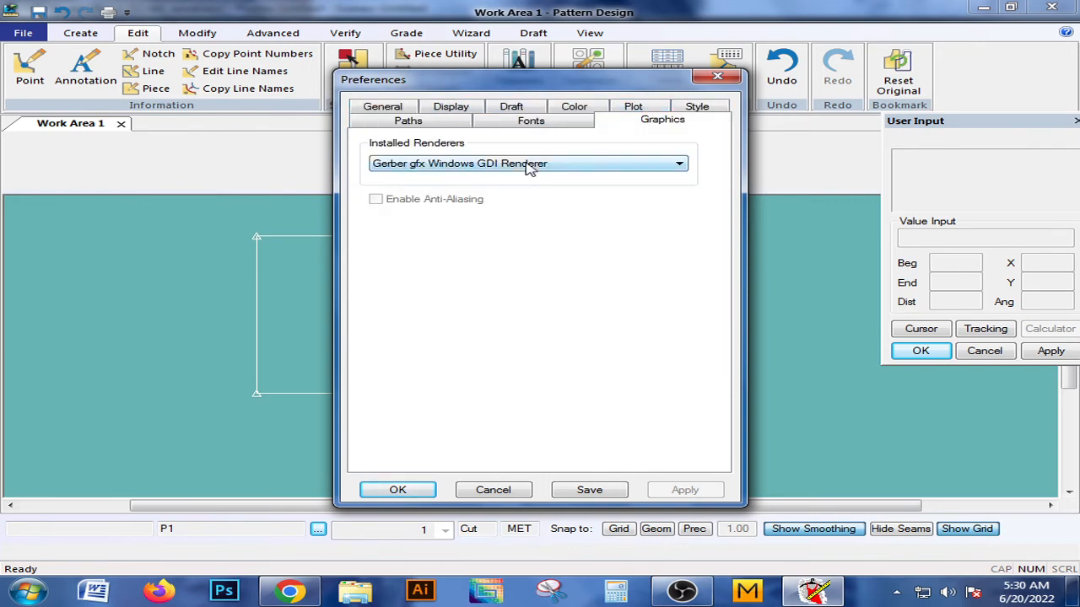
{"action": "left_click", "coordinate": [386, 112]}
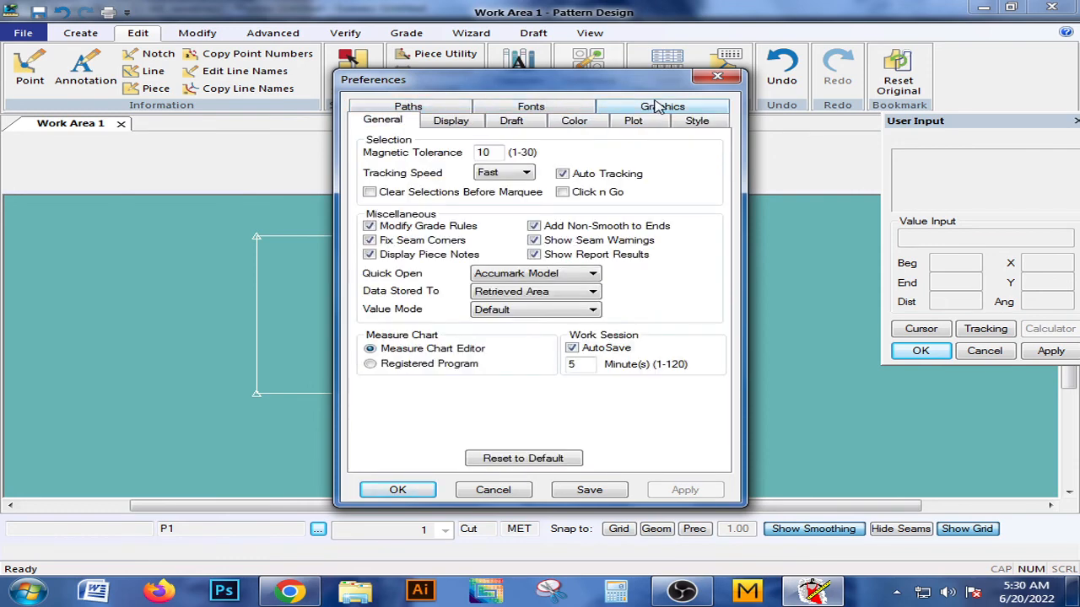
{"action": "left_click", "coordinate": [633, 122]}
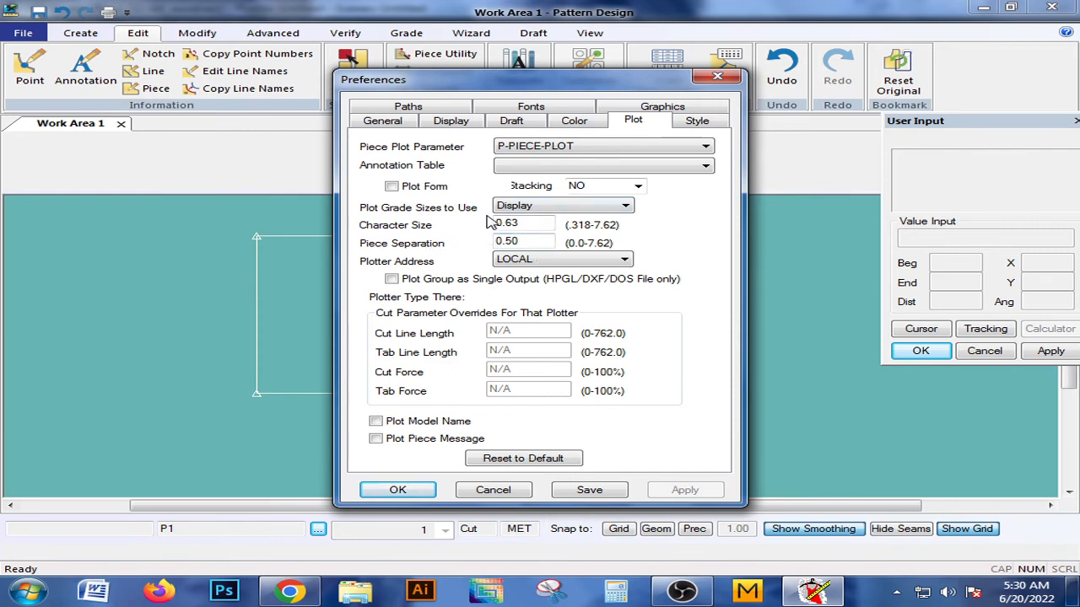
{"action": "left_click", "coordinate": [696, 121]}
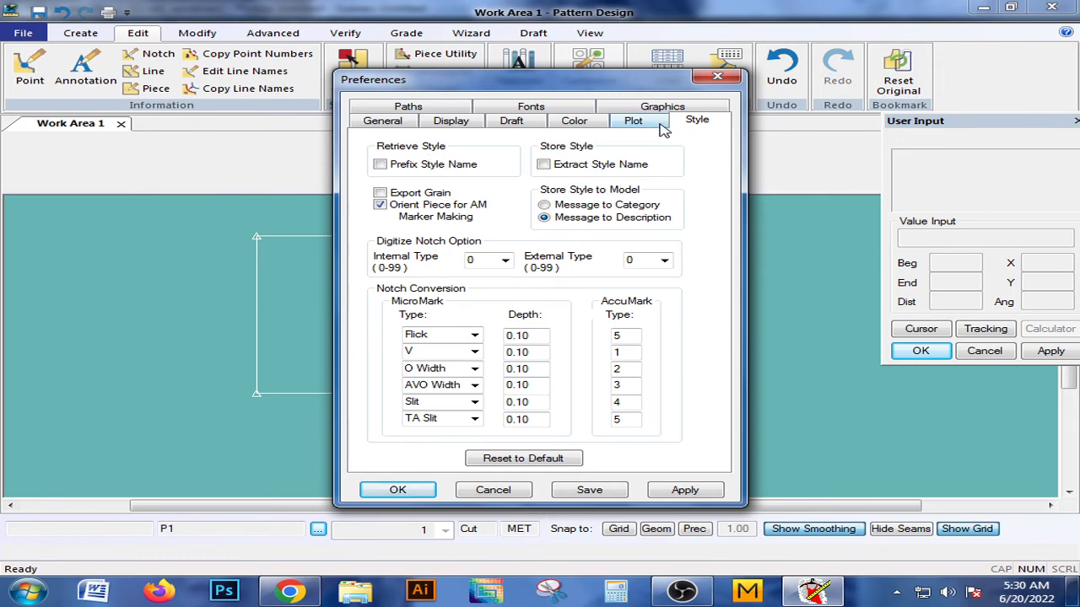
{"action": "left_click", "coordinate": [574, 107]}
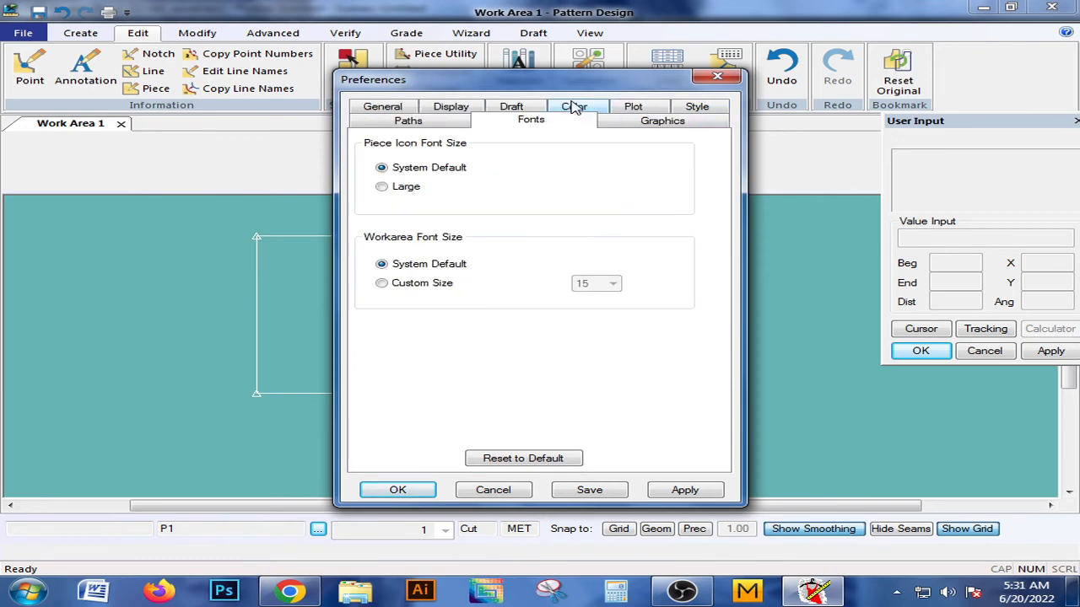
{"action": "left_click", "coordinate": [713, 80]}
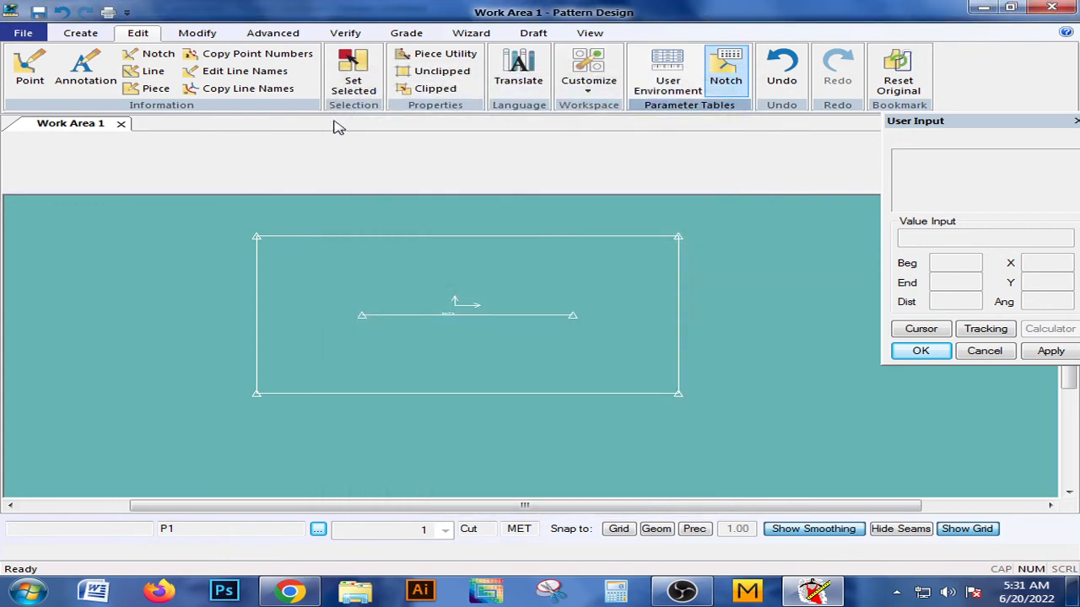
Examine the notation, precision and seam allowance settings in the User Environment parameter table, and close it.
{"action": "left_click", "coordinate": [680, 90]}
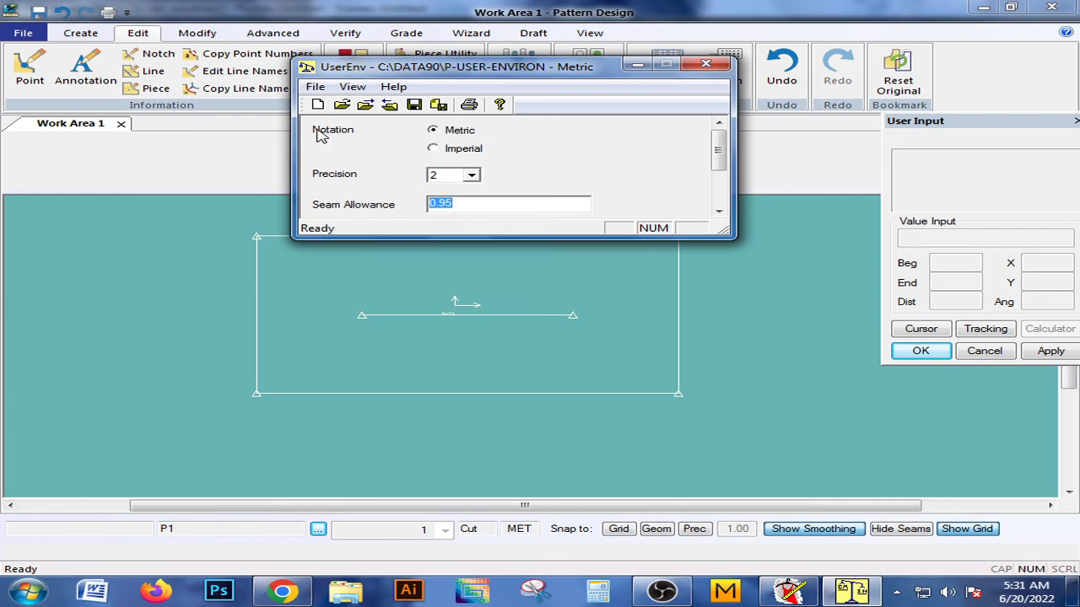
{"action": "left_click", "coordinate": [706, 67]}
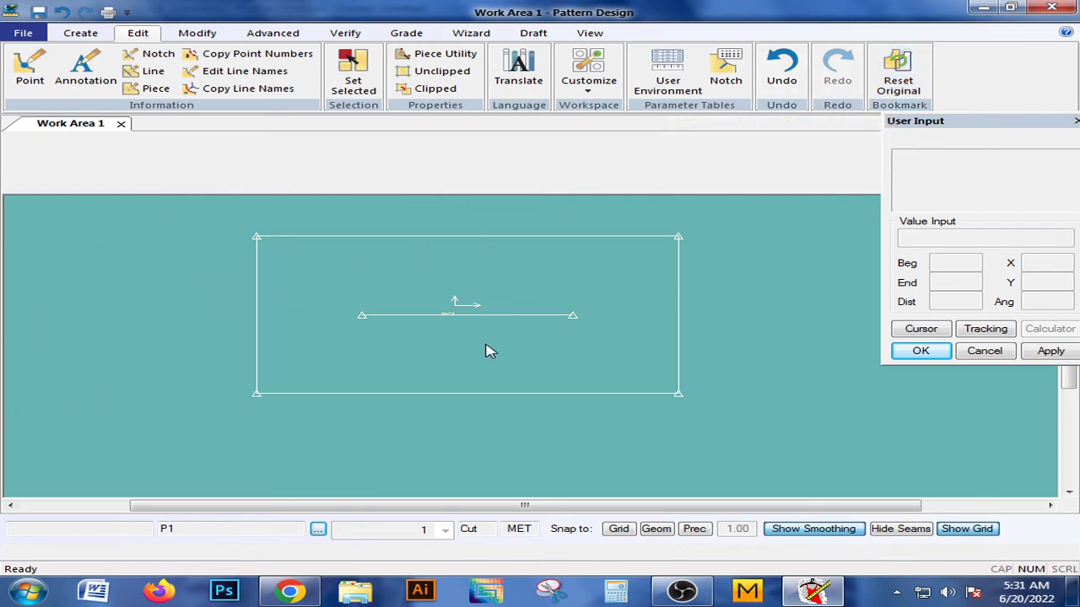
Reposition the rectangular piece slightly within the work area and display the Modify tools.
{"action": "mouse_move", "coordinate": [533, 330]}
{"action": "left_mouse_down"}
{"action": "mouse_move", "coordinate": [591, 332]}
{"action": "mouse_move", "coordinate": [553, 329]}
{"action": "left_mouse_up"}
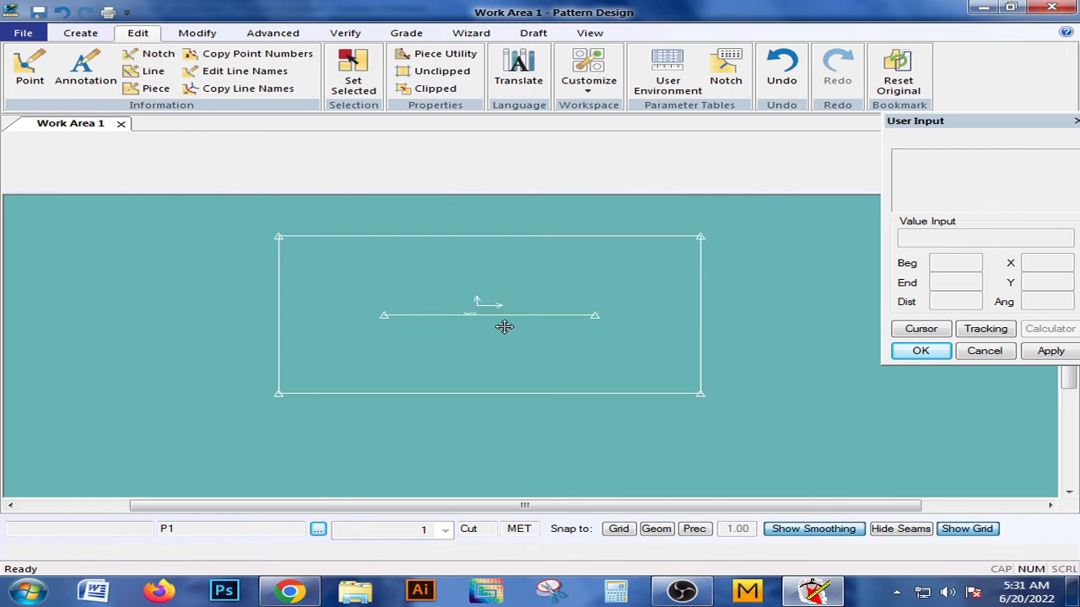
{"action": "left_click_drag", "start_coordinate": [589, 263], "coordinate": [557, 319]}
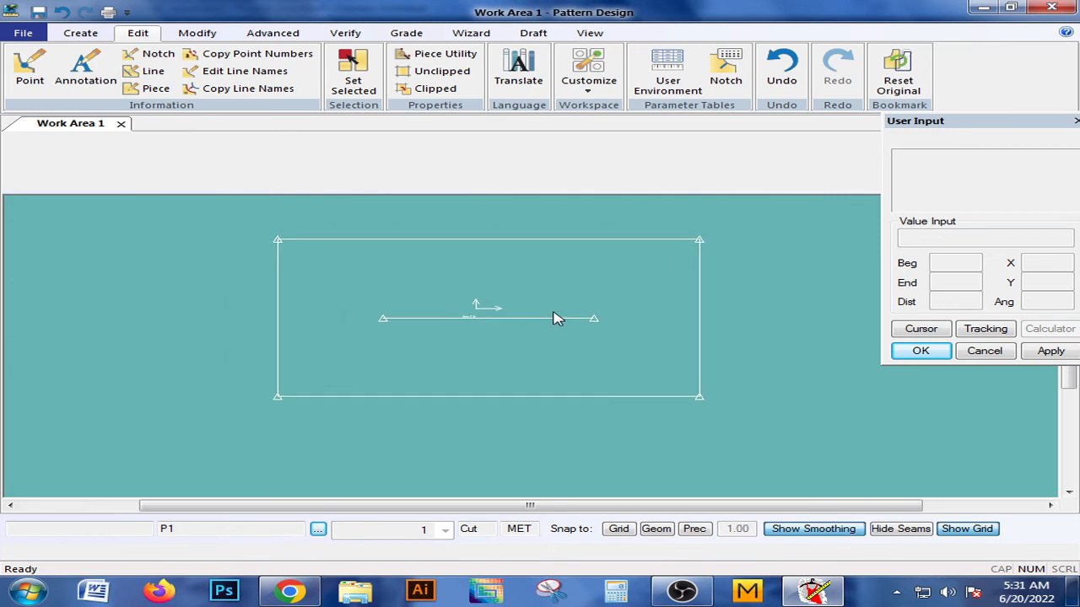
{"action": "left_click_drag", "start_coordinate": [460, 304], "coordinate": [489, 303]}
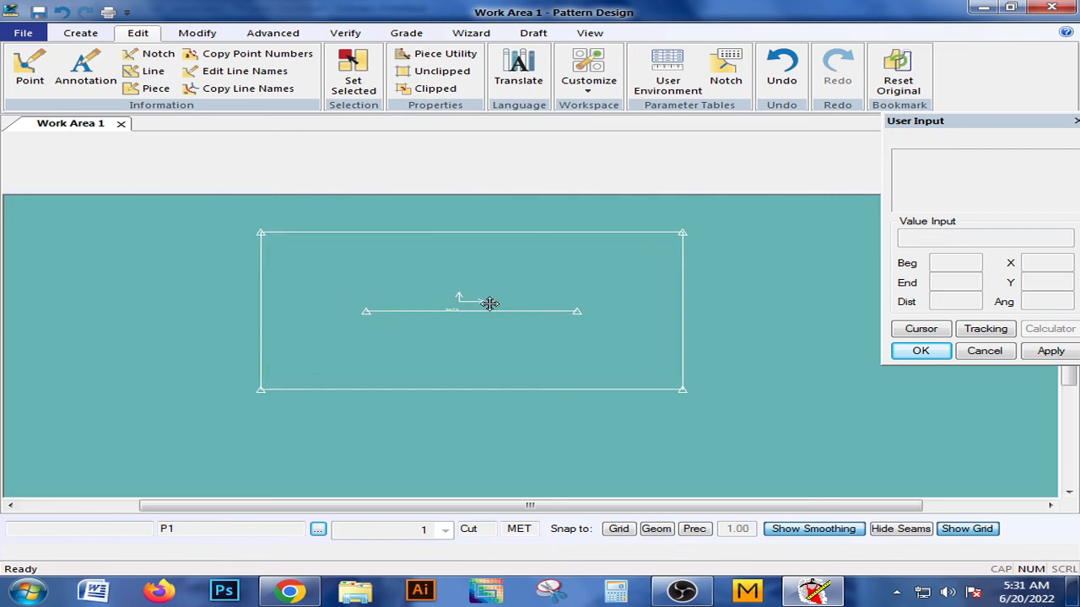
{"action": "left_click", "coordinate": [195, 34]}
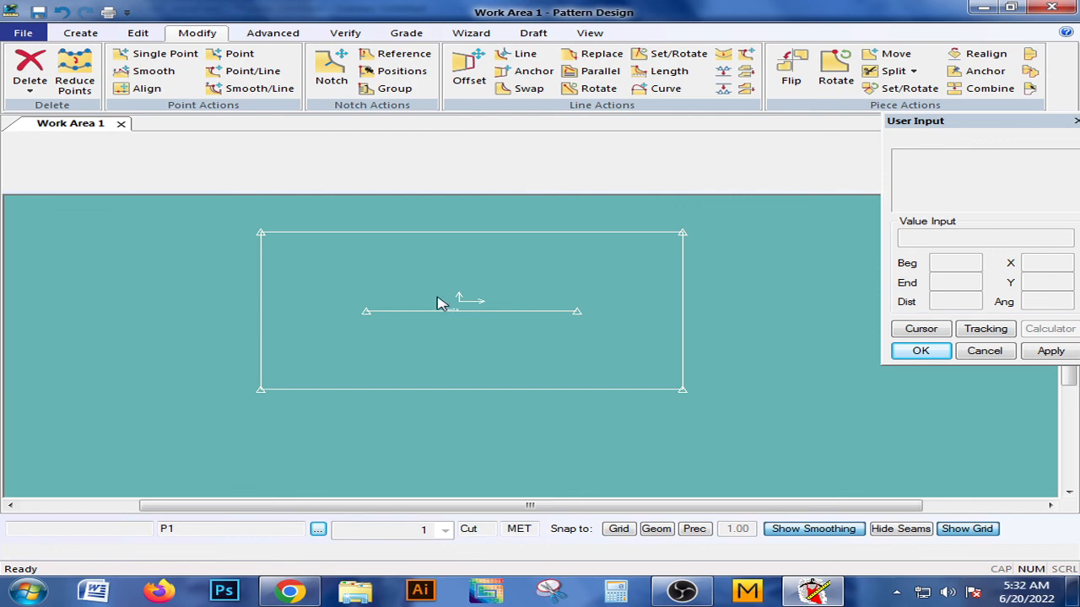
{"action": "left_click_drag", "start_coordinate": [516, 296], "coordinate": [503, 296]}
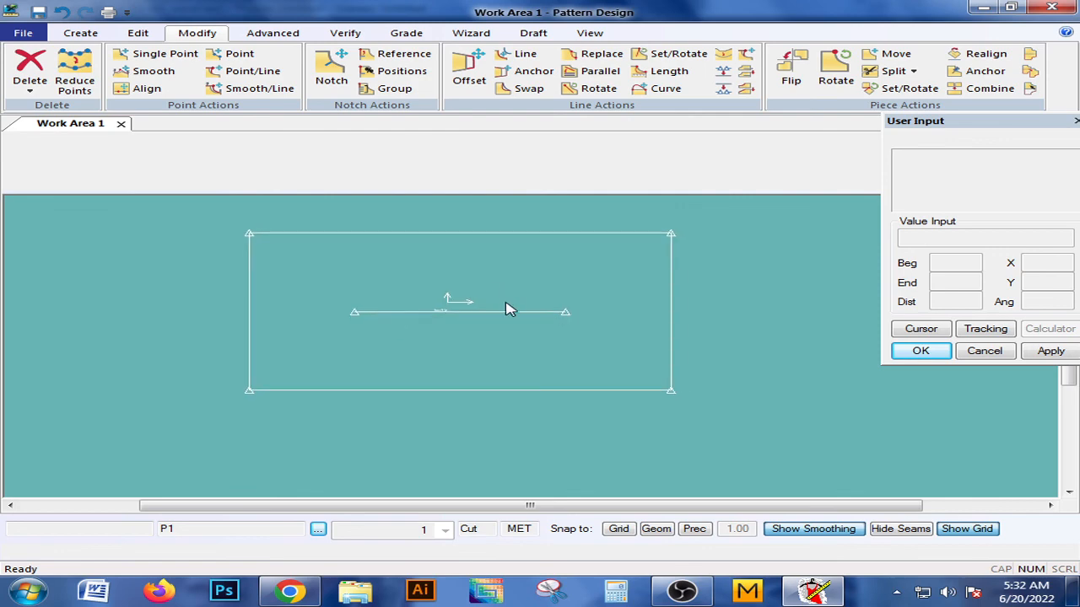